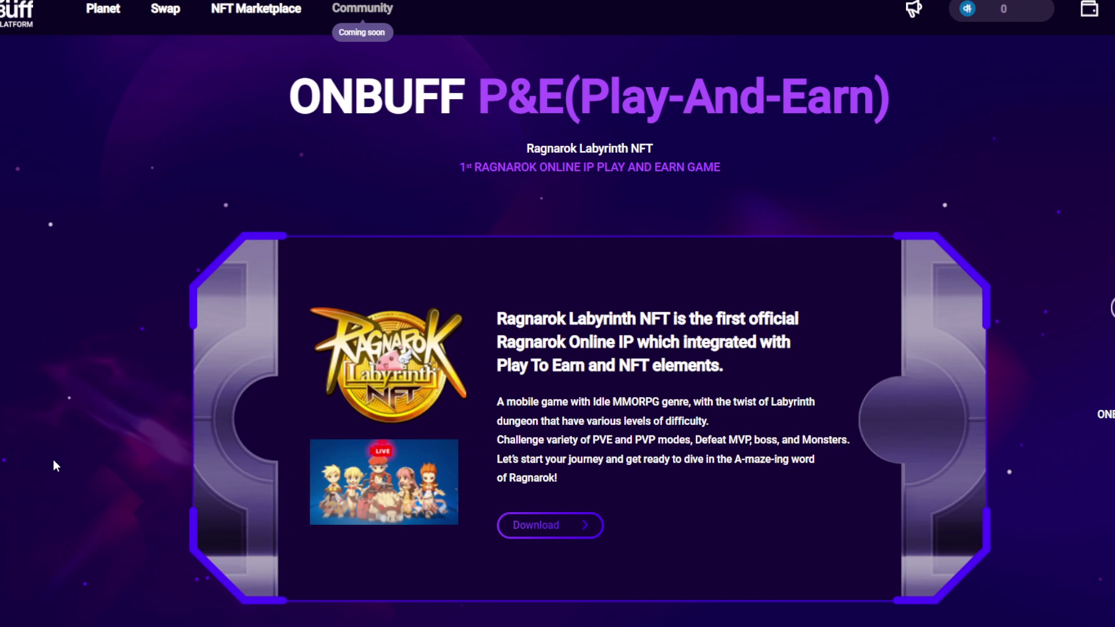
Look through the ONBUFF Planet page, covering the planet overview, the first planet, the swap section and Play-And-Earn
{"action": "scroll", "coordinate": [521, 430], "scroll_direction": "up", "scroll_amount": 3}
{"action": "scroll", "coordinate": [638, 494], "scroll_direction": "up", "scroll_amount": 5}
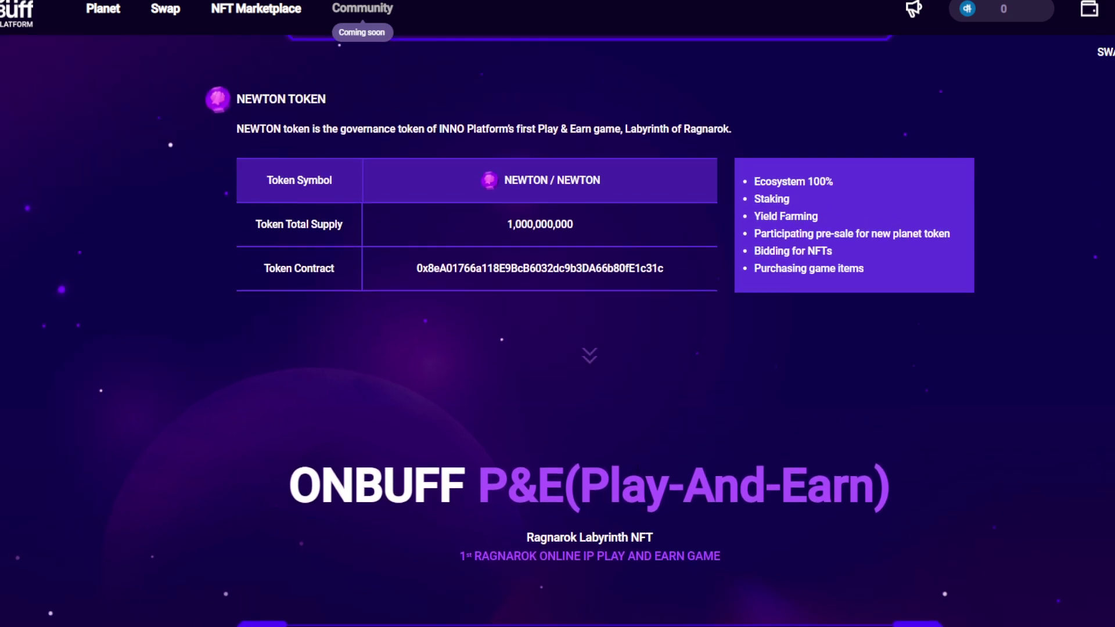
{"action": "scroll", "coordinate": [650, 522], "scroll_direction": "up", "scroll_amount": 4}
{"action": "scroll", "coordinate": [653, 532], "scroll_direction": "up", "scroll_amount": 20}
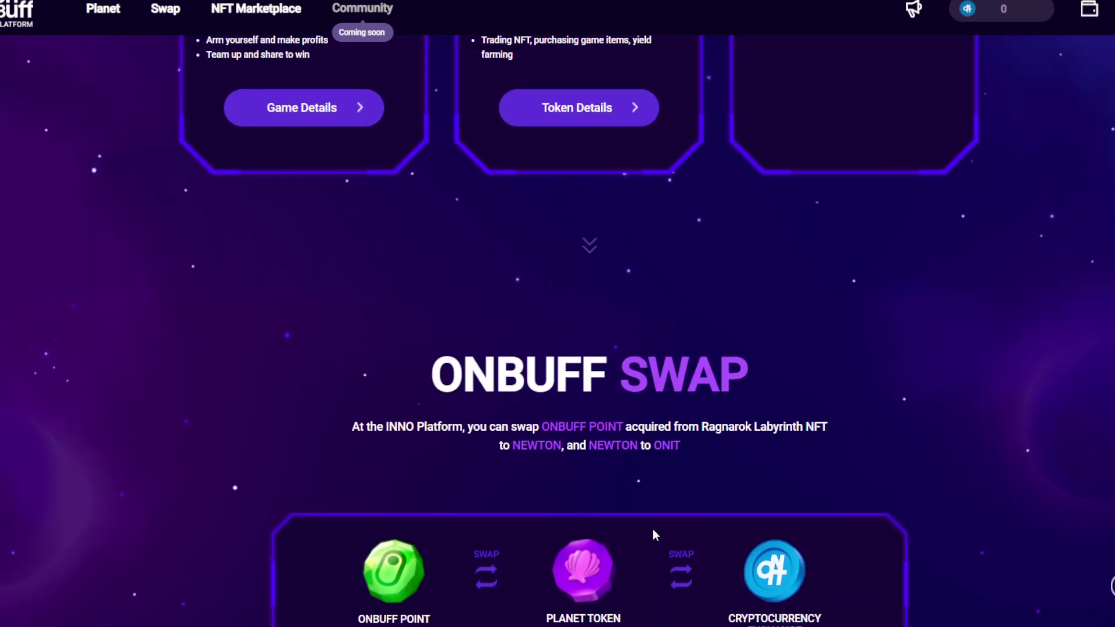
{"action": "scroll", "coordinate": [656, 541], "scroll_direction": "up", "scroll_amount": 12}
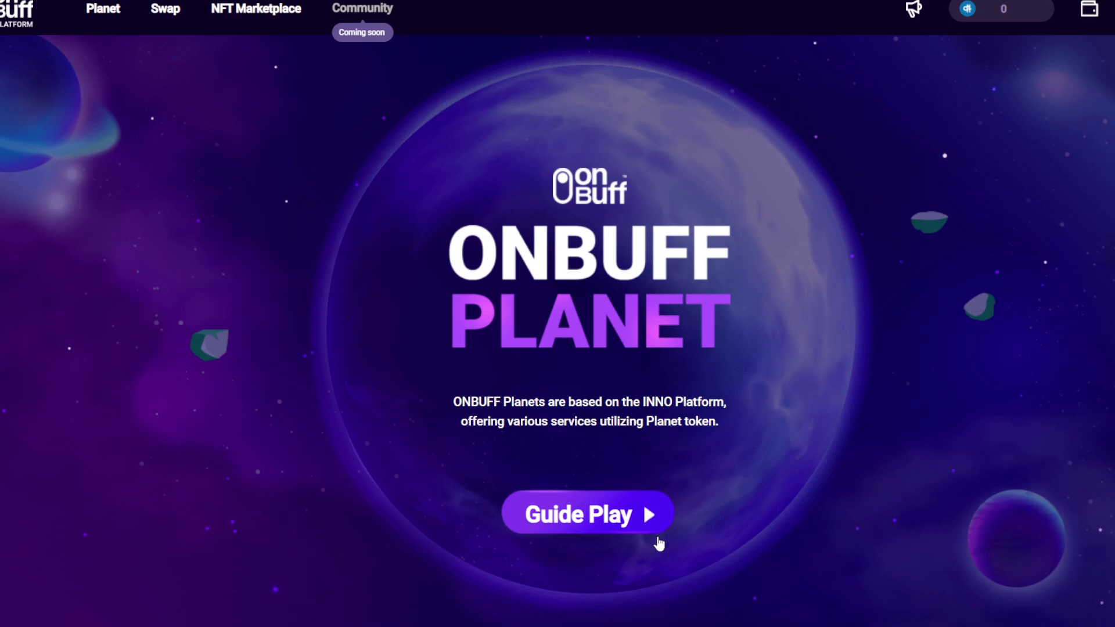
{"action": "scroll", "coordinate": [659, 543], "scroll_direction": "down", "scroll_amount": 10}
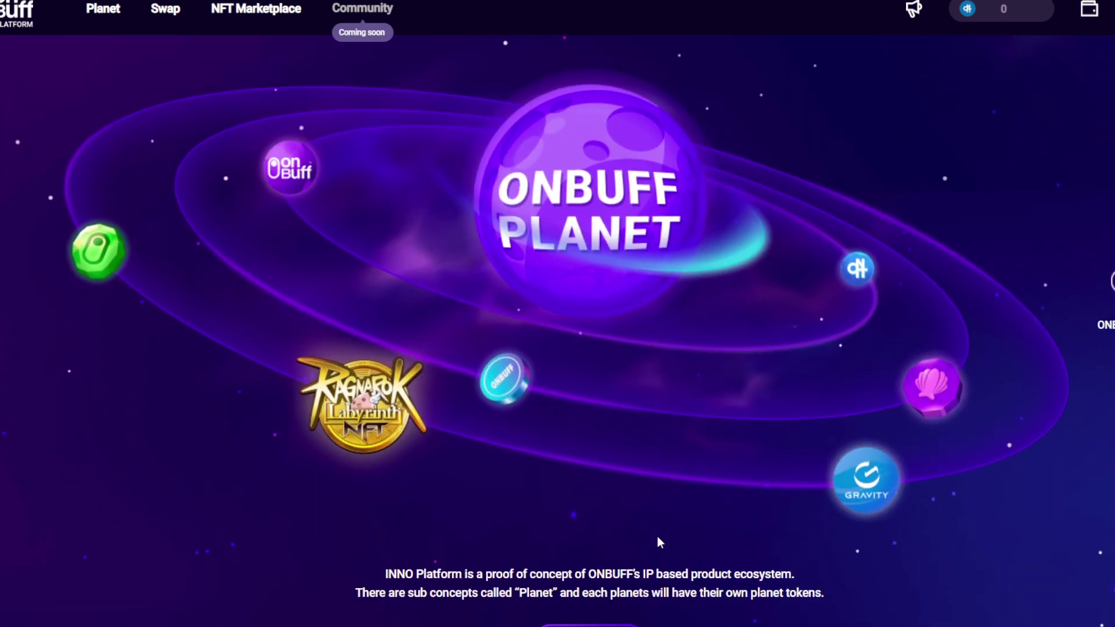
{"action": "scroll", "coordinate": [657, 537], "scroll_direction": "down", "scroll_amount": 10}
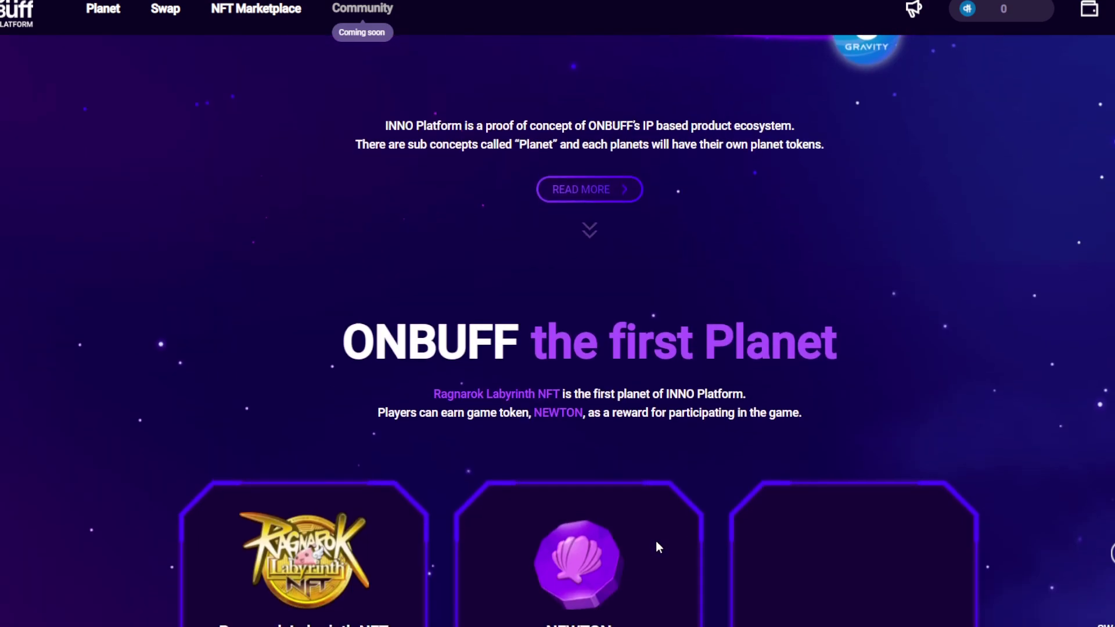
{"action": "scroll", "coordinate": [656, 543], "scroll_direction": "down", "scroll_amount": 2}
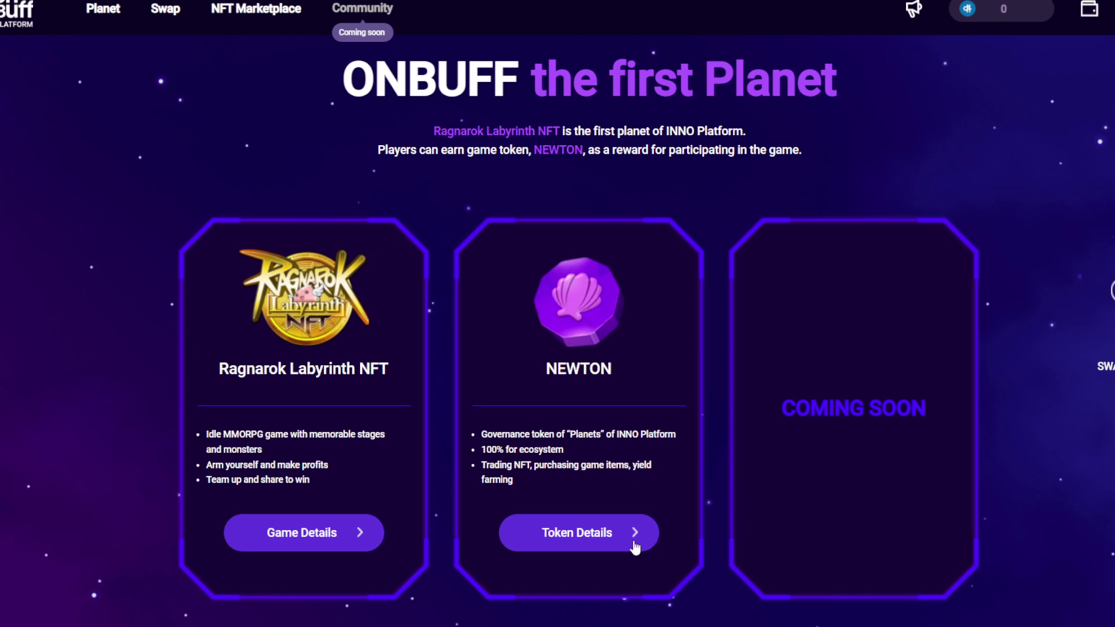
{"action": "scroll", "coordinate": [580, 537], "scroll_direction": "down", "scroll_amount": 5}
{"action": "scroll", "coordinate": [593, 538], "scroll_direction": "down", "scroll_amount": 16}
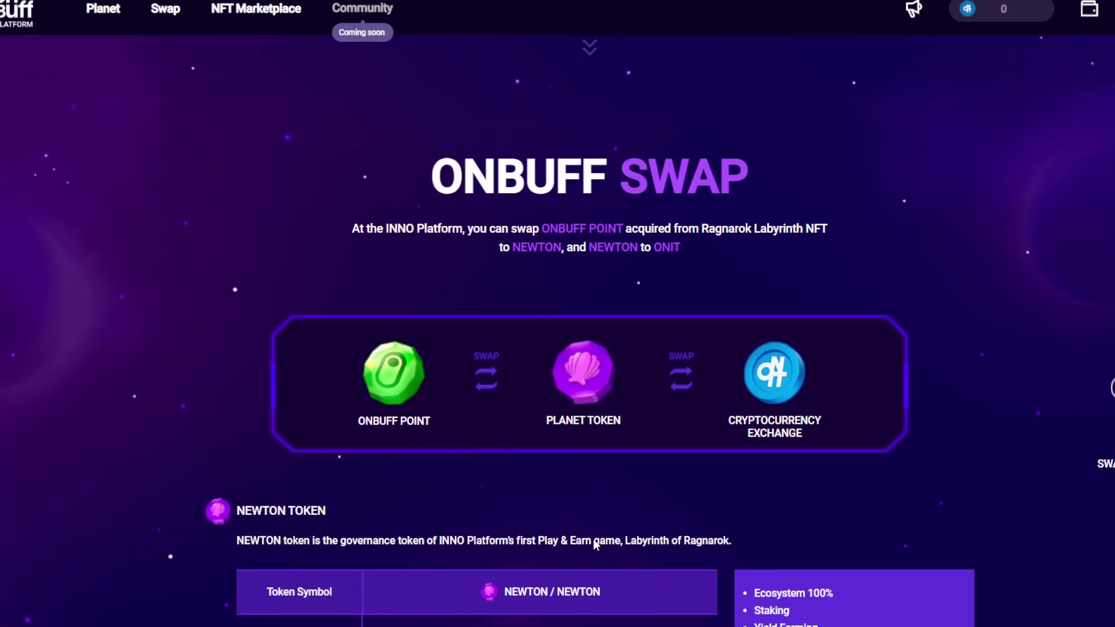
{"action": "scroll", "coordinate": [600, 551], "scroll_direction": "down", "scroll_amount": 8}
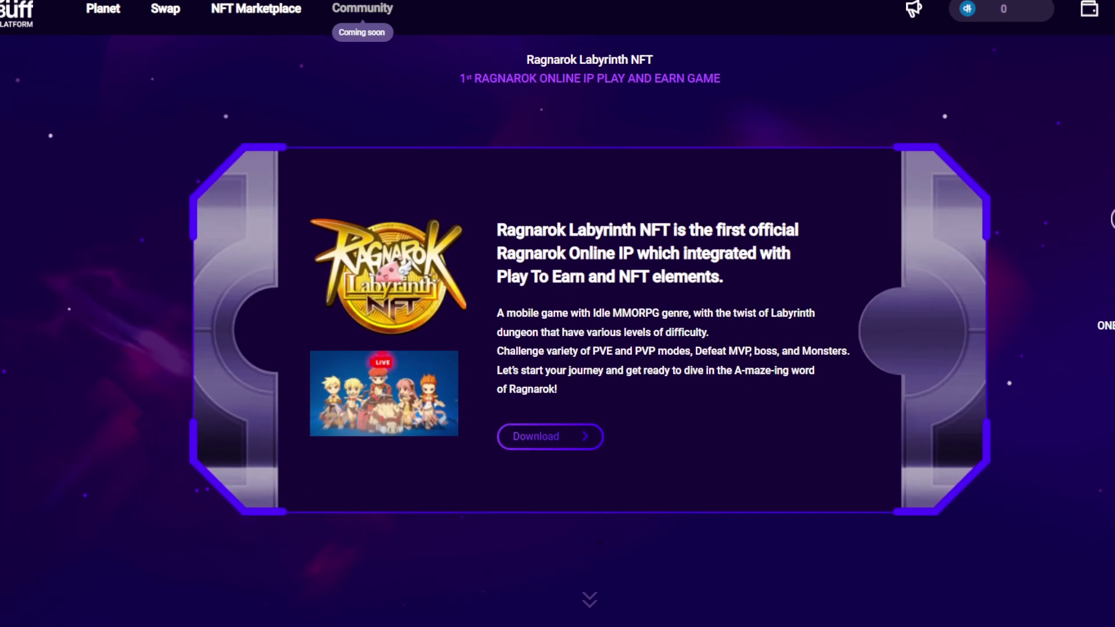
Examine the Ragnarok Labyrinth NFT section and the exchanges offered for ONIT
{"action": "scroll", "coordinate": [600, 551], "scroll_direction": "up", "scroll_amount": 6}
{"action": "scroll", "coordinate": [600, 550], "scroll_direction": "down", "scroll_amount": 4}
{"action": "scroll", "coordinate": [600, 550], "scroll_direction": "down", "scroll_amount": 5}
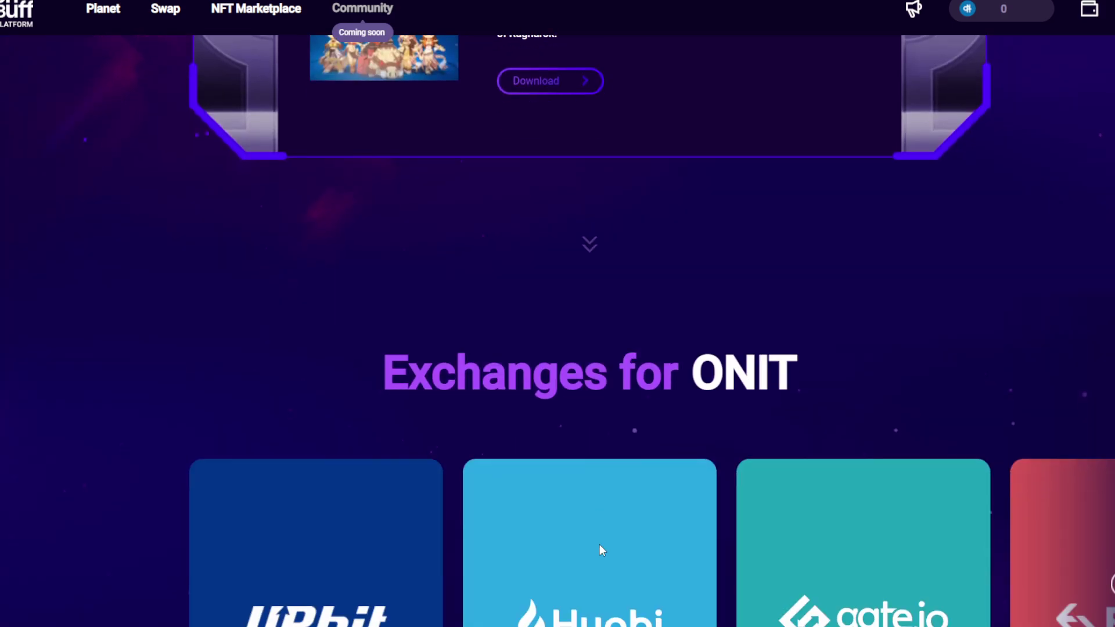
{"action": "scroll", "coordinate": [601, 550], "scroll_direction": "up", "scroll_amount": 5}
{"action": "scroll", "coordinate": [601, 550], "scroll_direction": "down", "scroll_amount": 10}
{"action": "scroll", "coordinate": [604, 551], "scroll_direction": "up", "scroll_amount": 3}
{"action": "scroll", "coordinate": [602, 551], "scroll_direction": "down", "scroll_amount": 3}
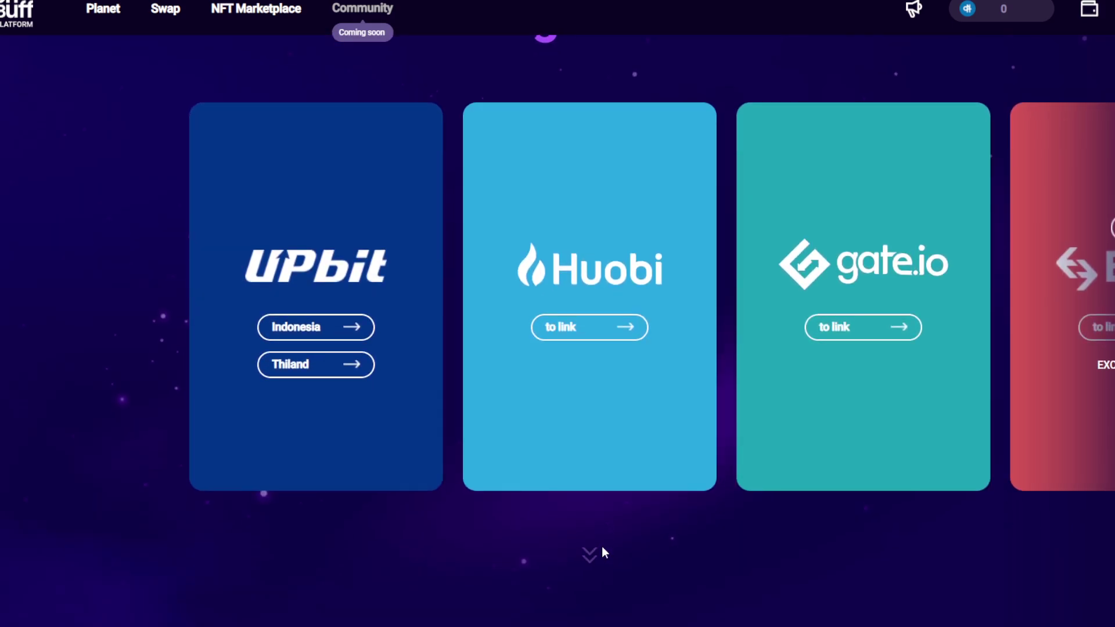
Examine the ONBUFF Swap section, highlighting the NEWTON TOKEN heading and the PLANET TOKEN label
{"action": "scroll", "coordinate": [601, 550], "scroll_direction": "up", "scroll_amount": 20}
{"action": "scroll", "coordinate": [602, 546], "scroll_direction": "up", "scroll_amount": 5}
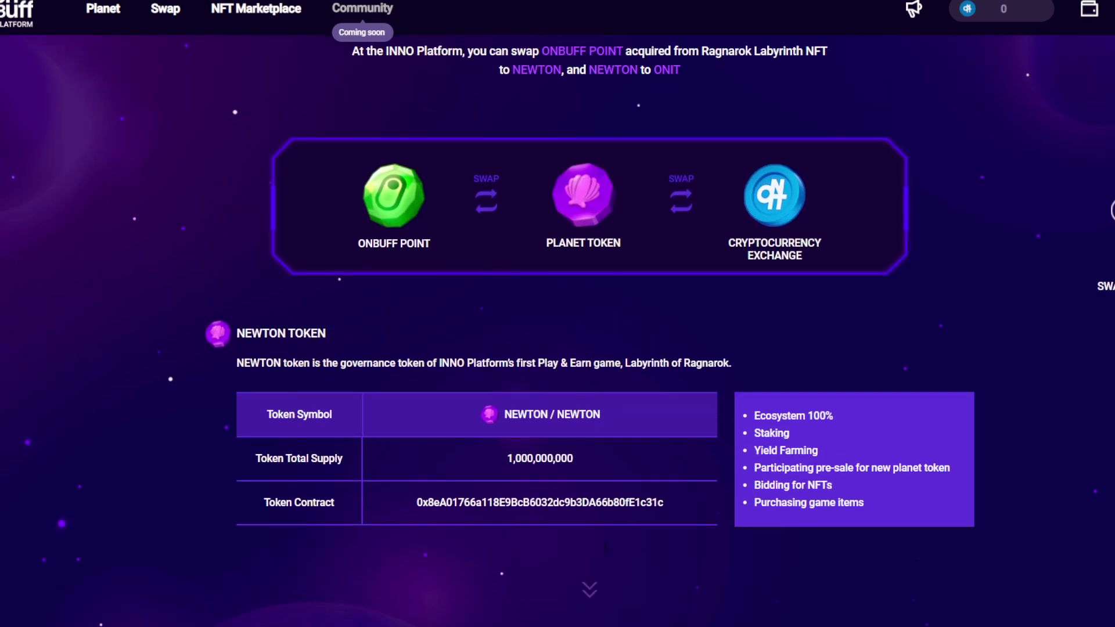
{"action": "scroll", "coordinate": [613, 507], "scroll_direction": "up", "scroll_amount": 2}
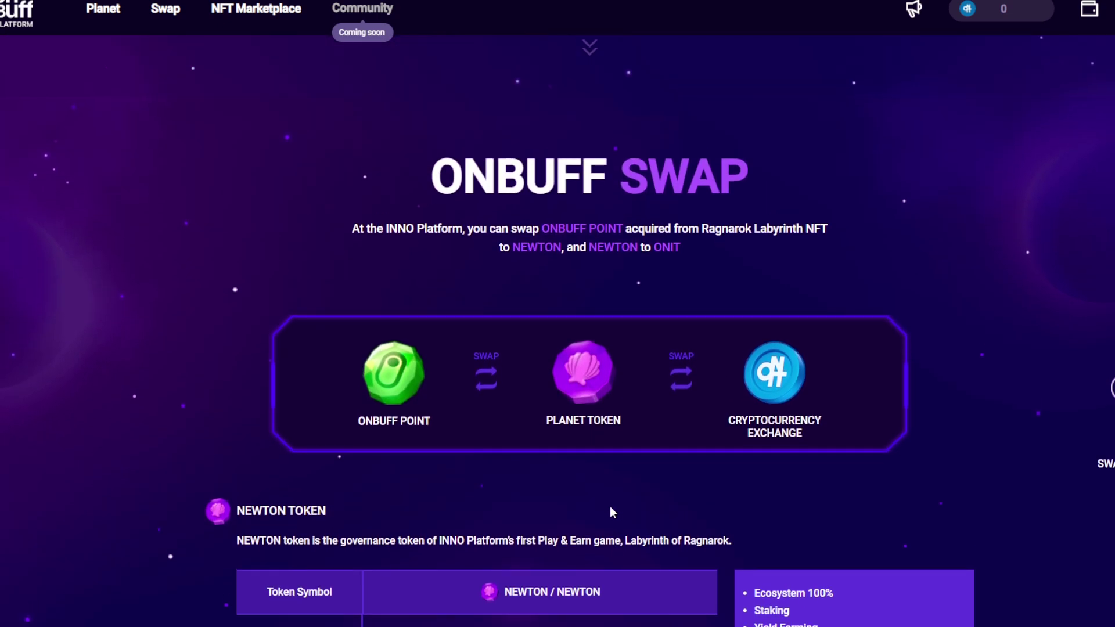
{"action": "scroll", "coordinate": [609, 506], "scroll_direction": "down", "scroll_amount": 2}
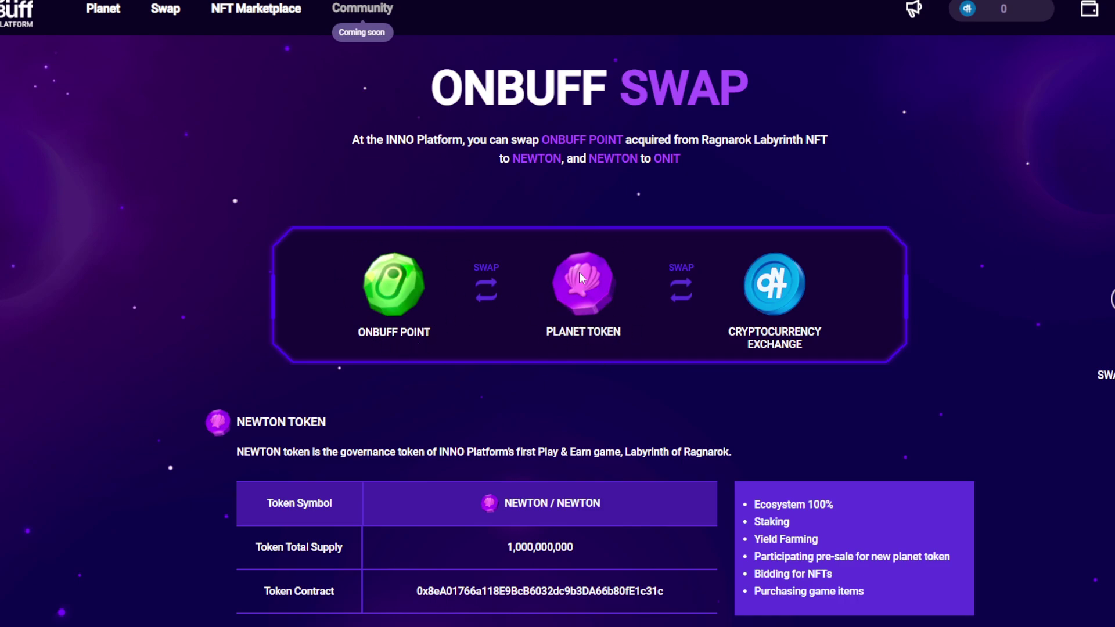
{"action": "left_click_drag", "start_coordinate": [238, 433], "coordinate": [342, 424]}
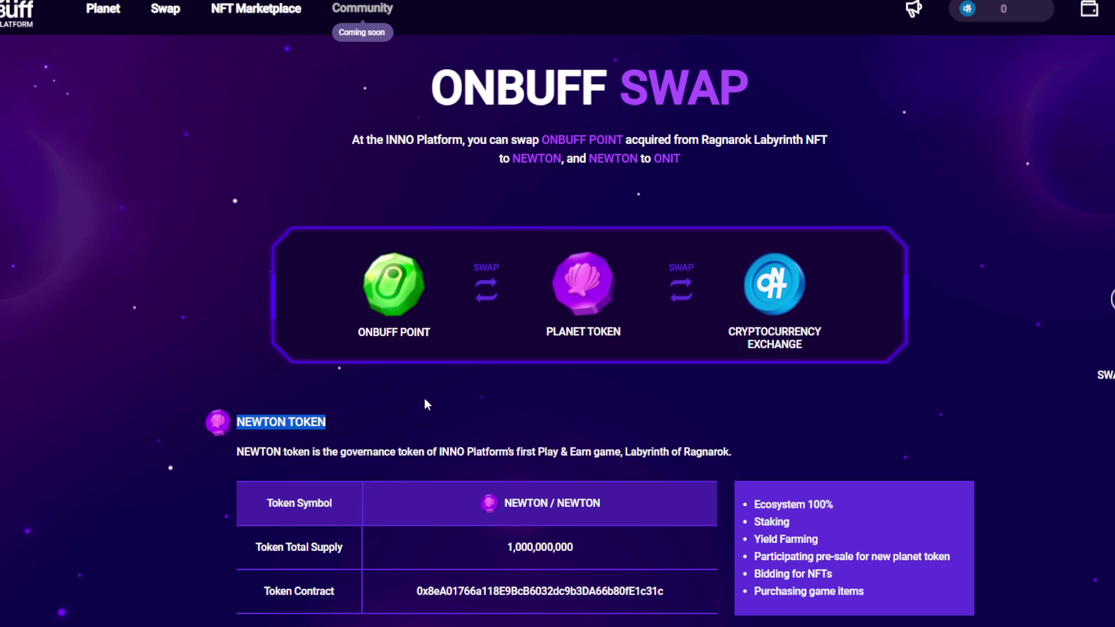
{"action": "left_click_drag", "start_coordinate": [547, 335], "coordinate": [622, 335]}
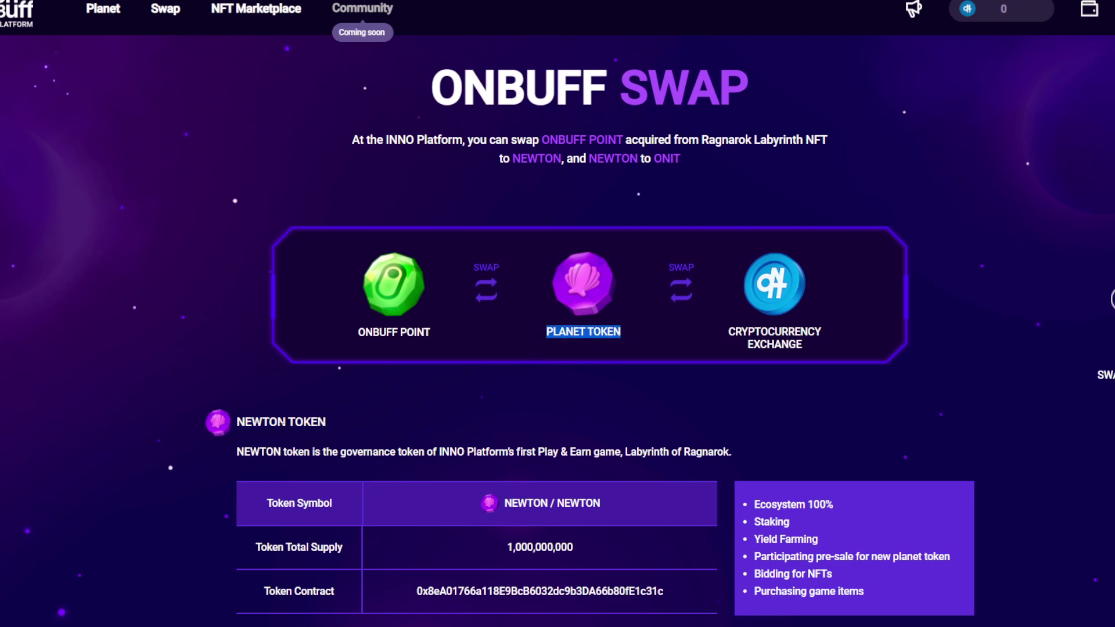
{"action": "left_click", "coordinate": [736, 313]}
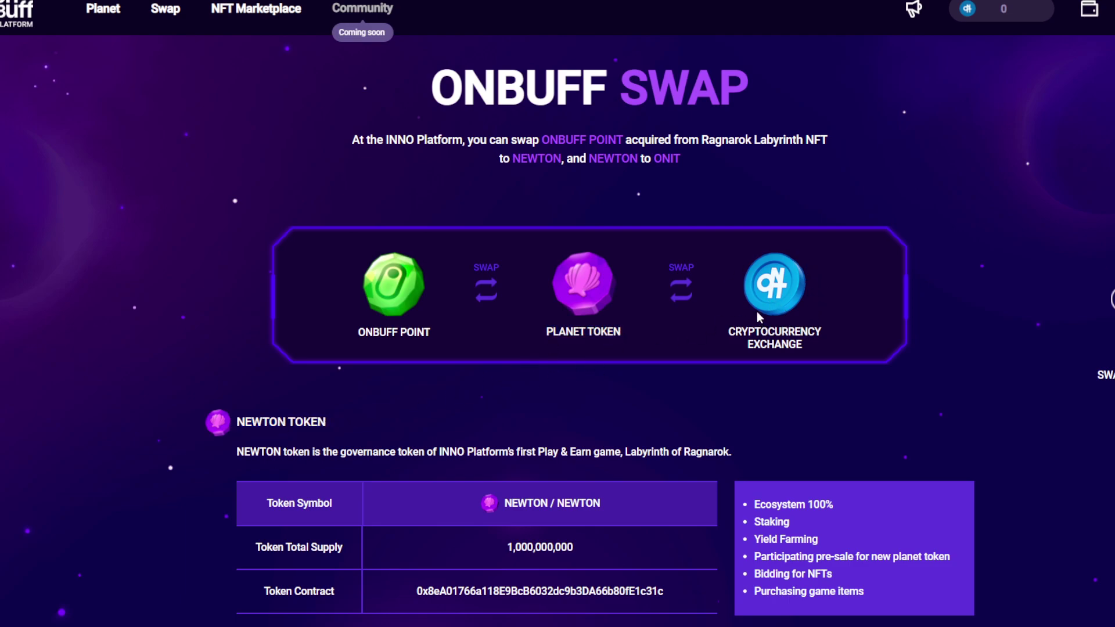
Review the NEWTON token table and highlight its total supply value
{"action": "scroll", "coordinate": [726, 409], "scroll_direction": "down", "scroll_amount": 3}
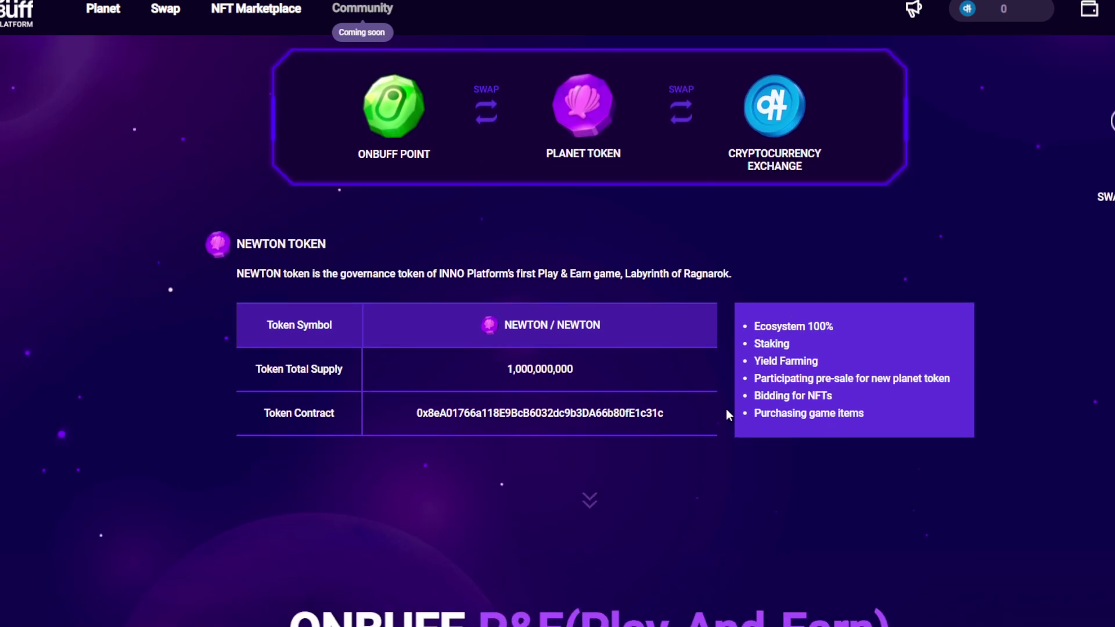
{"action": "scroll", "coordinate": [757, 311], "scroll_direction": "up", "scroll_amount": 6}
{"action": "scroll", "coordinate": [779, 370], "scroll_direction": "down", "scroll_amount": 6}
{"action": "left_click_drag", "start_coordinate": [506, 368], "coordinate": [610, 374]}
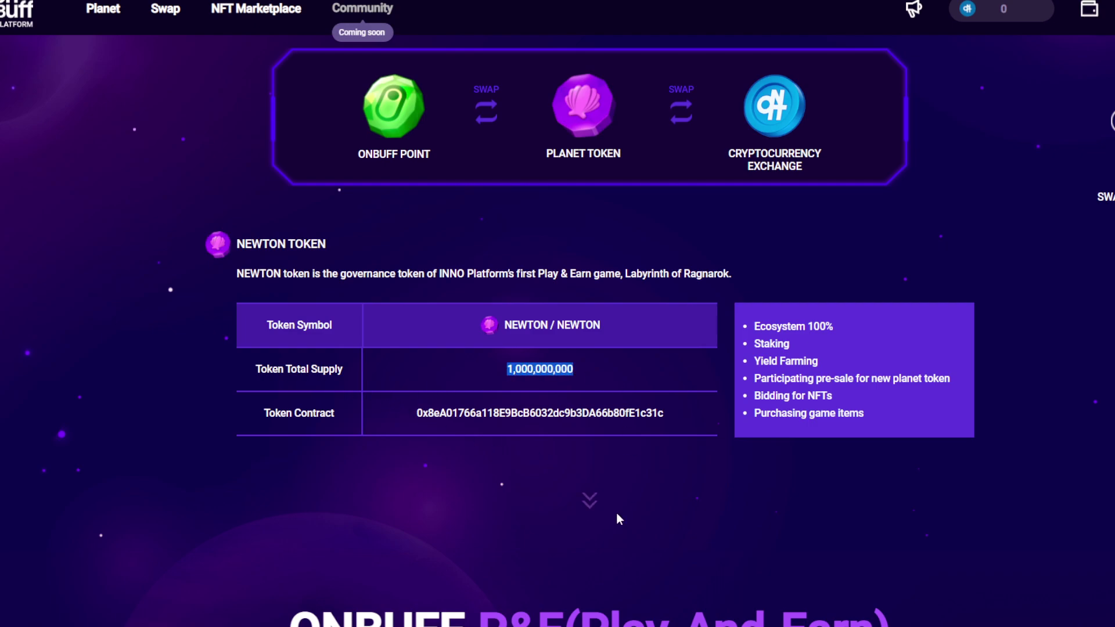
Look over the Play-And-Earn and first planet sections, ending at the ONBUFF Planet orbit diagram
{"action": "scroll", "coordinate": [617, 514], "scroll_direction": "down", "scroll_amount": 2}
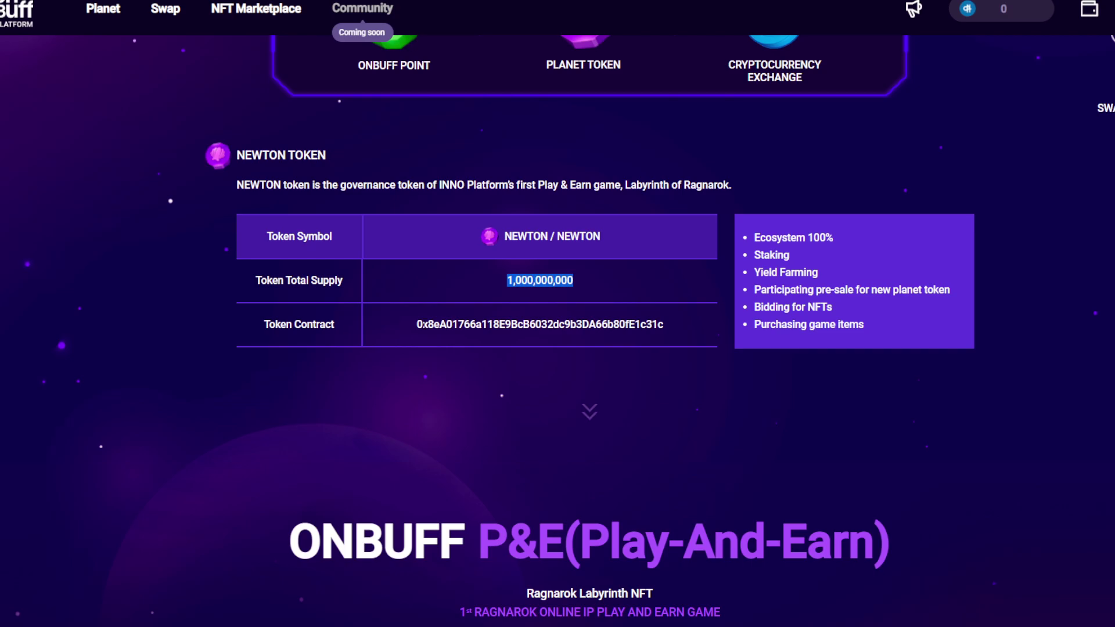
{"action": "scroll", "coordinate": [702, 455], "scroll_direction": "down", "scroll_amount": 10}
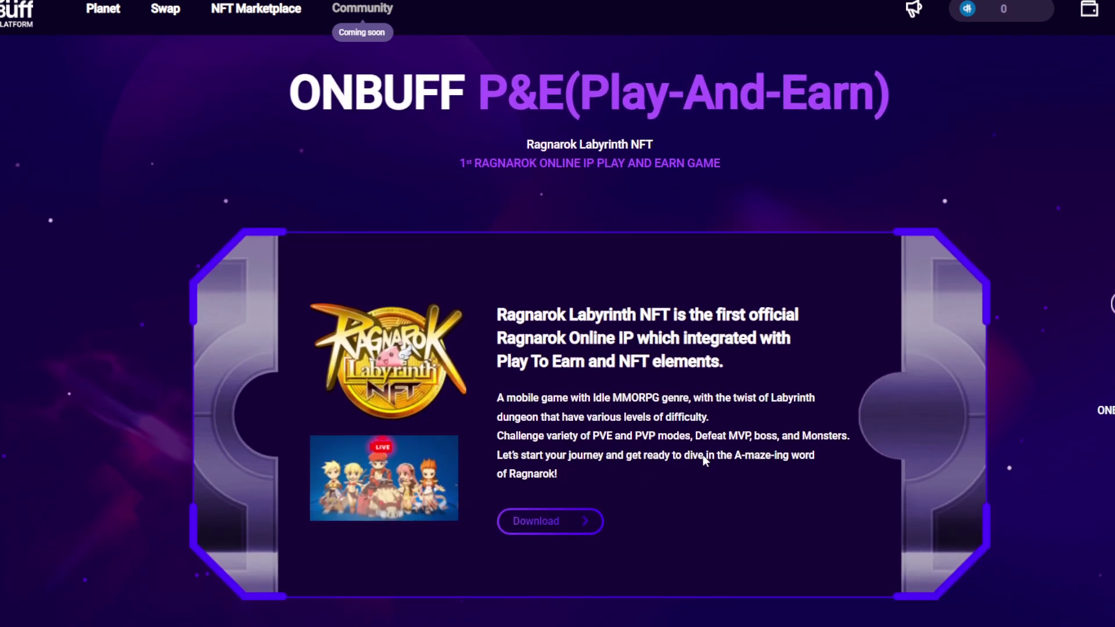
{"action": "scroll", "coordinate": [702, 472], "scroll_direction": "up", "scroll_amount": 15}
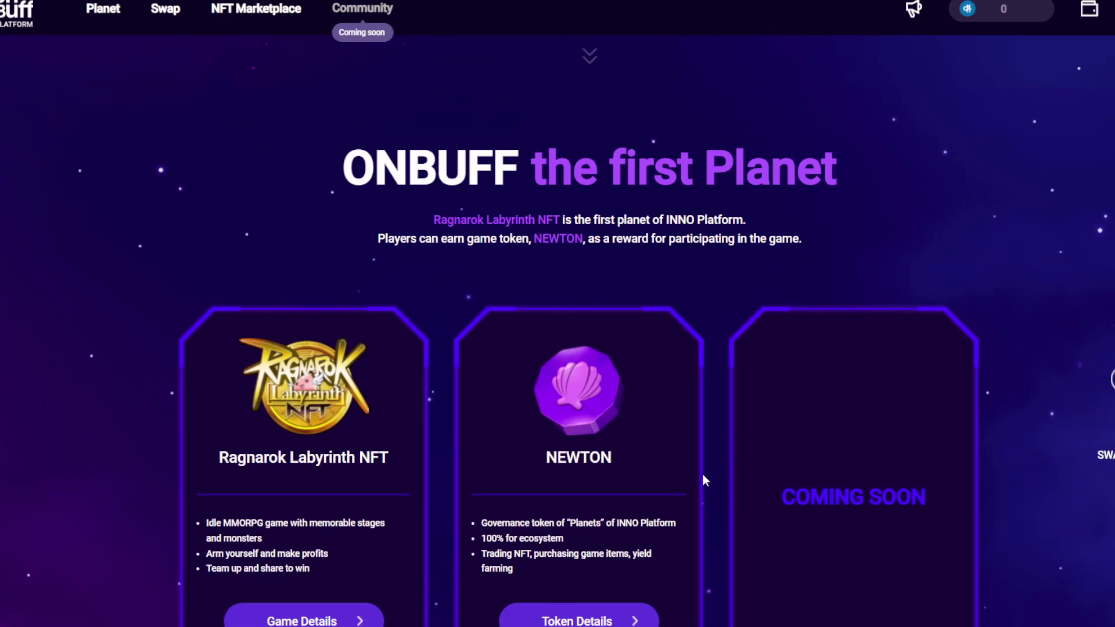
{"action": "scroll", "coordinate": [703, 476], "scroll_direction": "up", "scroll_amount": 15}
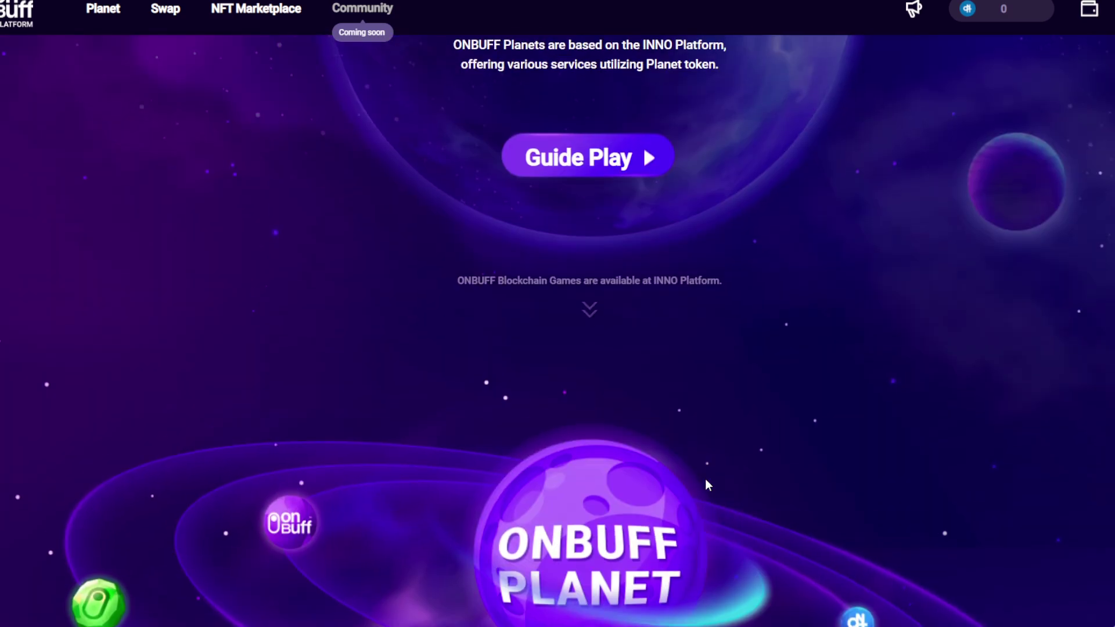
{"action": "scroll", "coordinate": [706, 483], "scroll_direction": "down", "scroll_amount": 2}
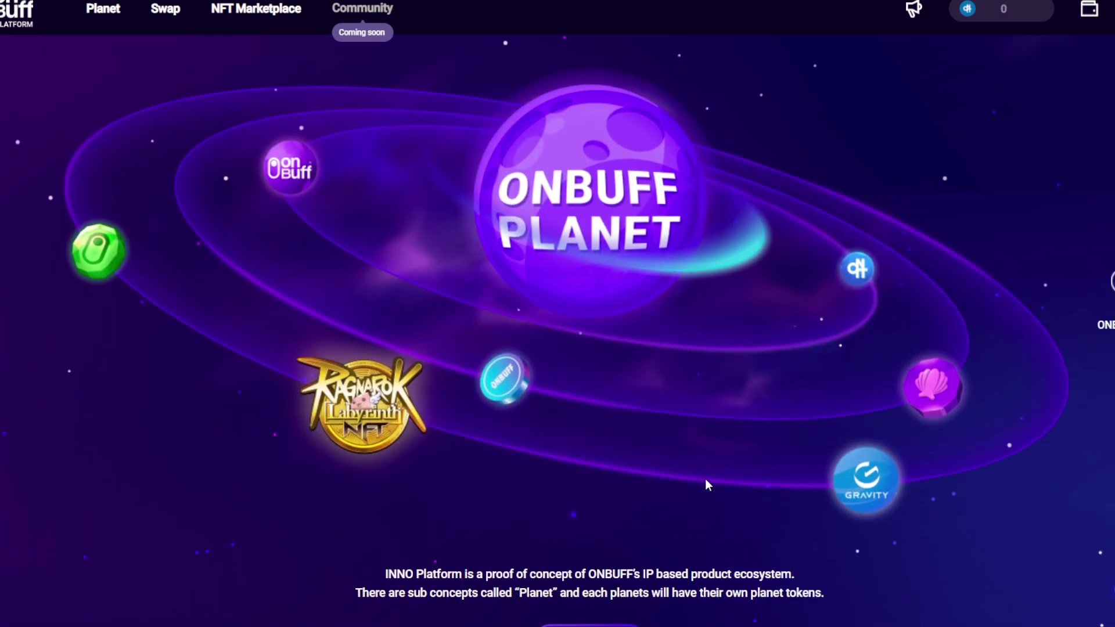
Switch to Paint to view the circled ONBUFF INNO account link, and minimize its window
{"action": "key", "text": "alt+Tab"}
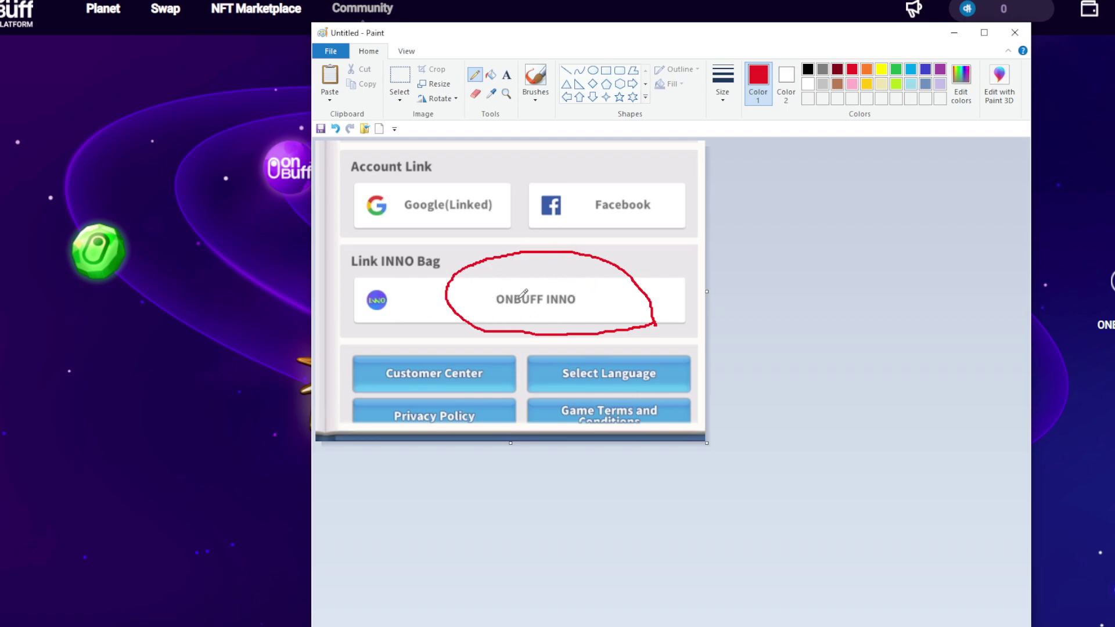
{"action": "left_click", "coordinate": [953, 33]}
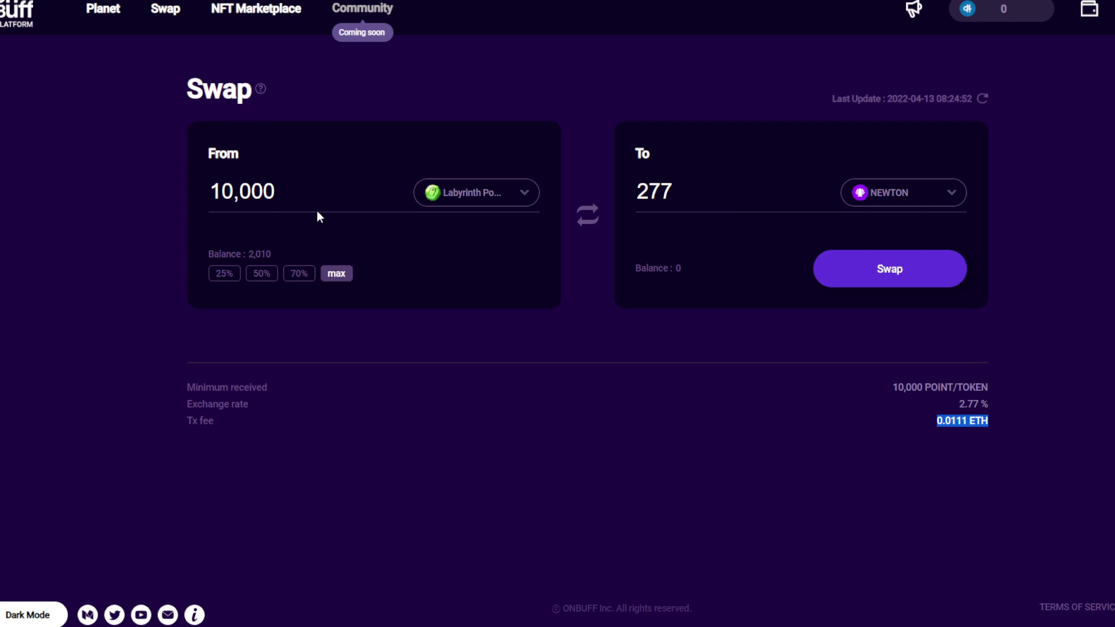
Clear the swap's From amount, select Labyrinth Point as the source, and fill in the maximum available balance
{"action": "left_click", "coordinate": [318, 209]}
{"action": "key", "text": "ctrl+a"}
{"action": "key", "text": "BackSpace"}
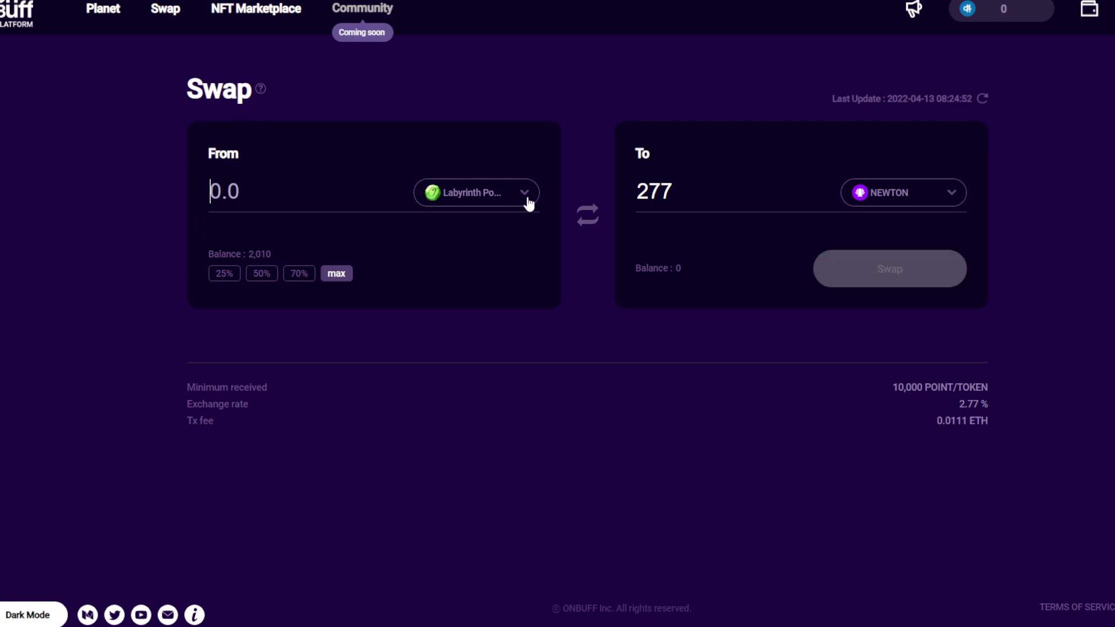
{"action": "left_click", "coordinate": [524, 200]}
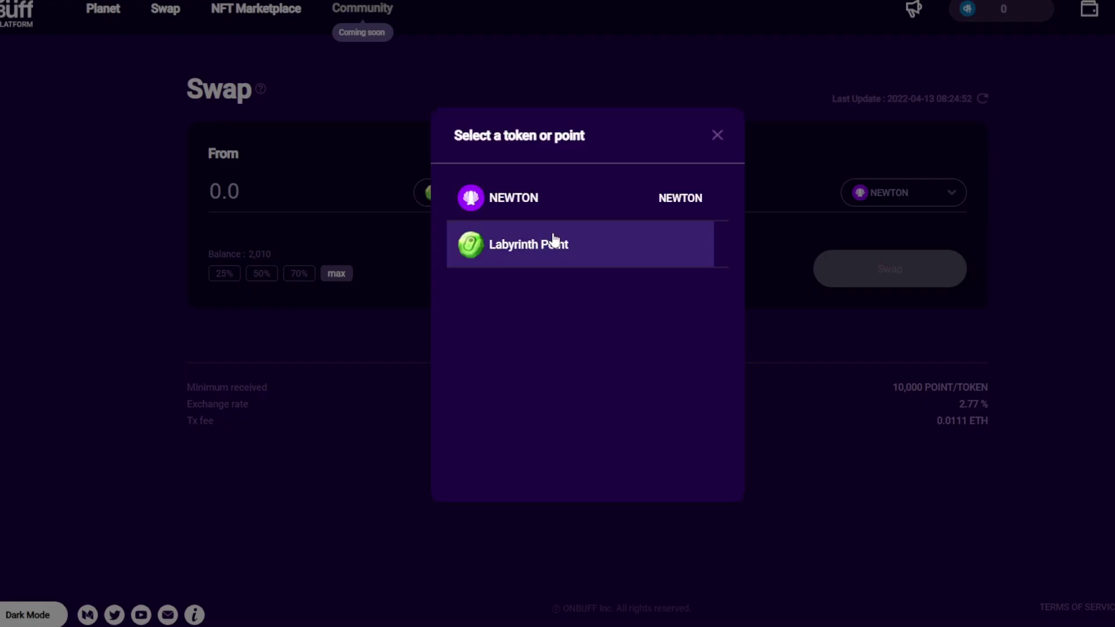
{"action": "left_click", "coordinate": [554, 241]}
{"action": "left_click", "coordinate": [343, 277]}
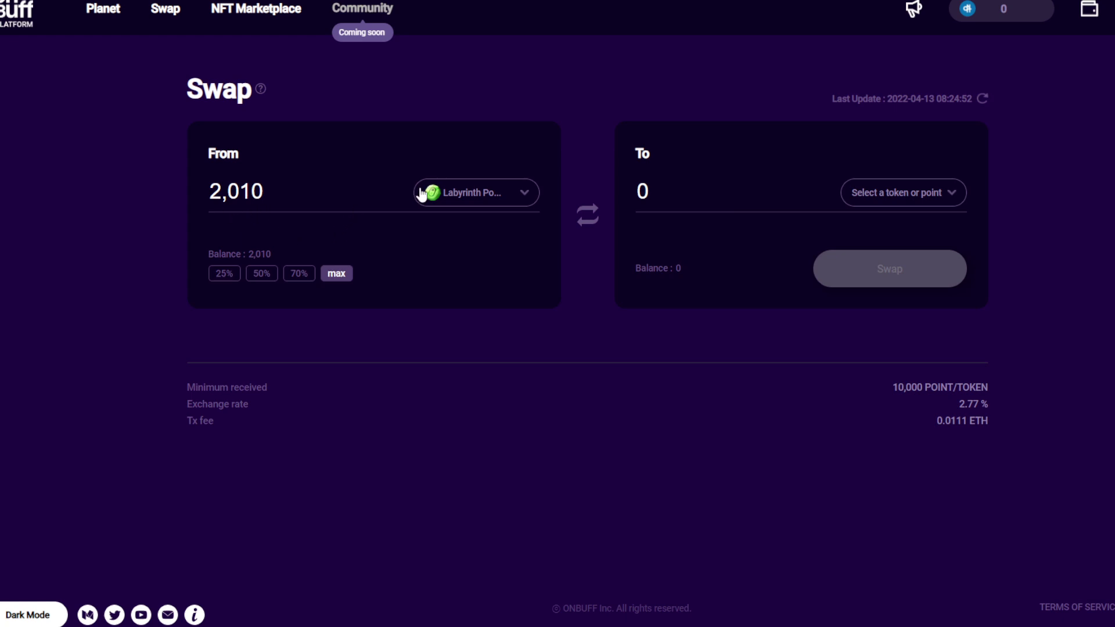
Open the Planet page and look through its sections
{"action": "left_click", "coordinate": [103, 8]}
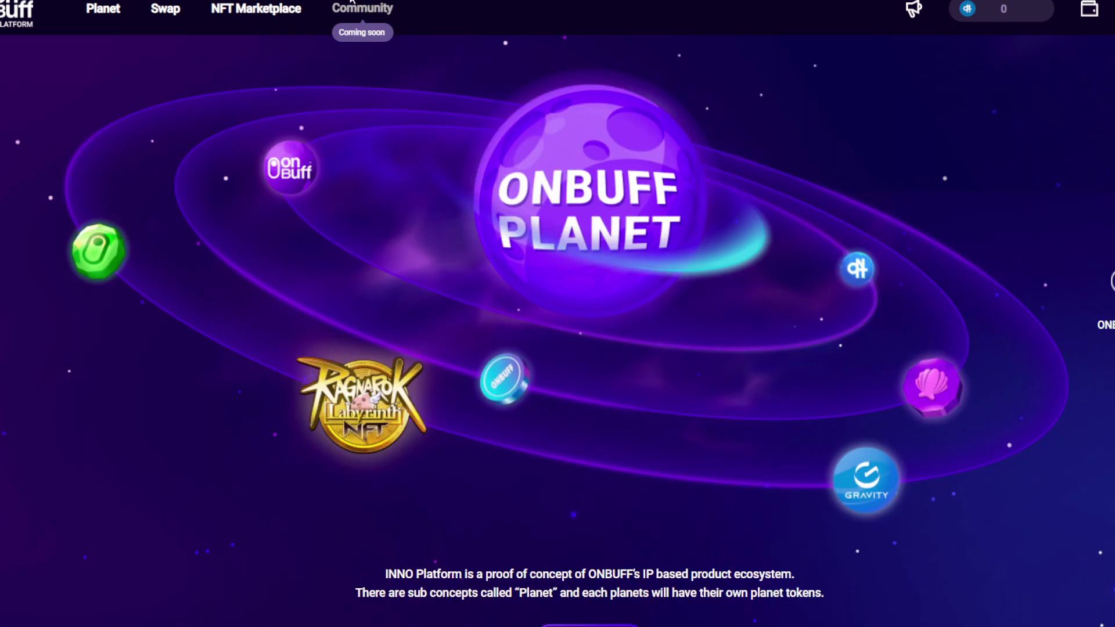
{"action": "scroll", "coordinate": [569, 427], "scroll_direction": "down", "scroll_amount": 12}
{"action": "scroll", "coordinate": [615, 457], "scroll_direction": "up", "scroll_amount": 4}
{"action": "scroll", "coordinate": [617, 462], "scroll_direction": "down", "scroll_amount": 12}
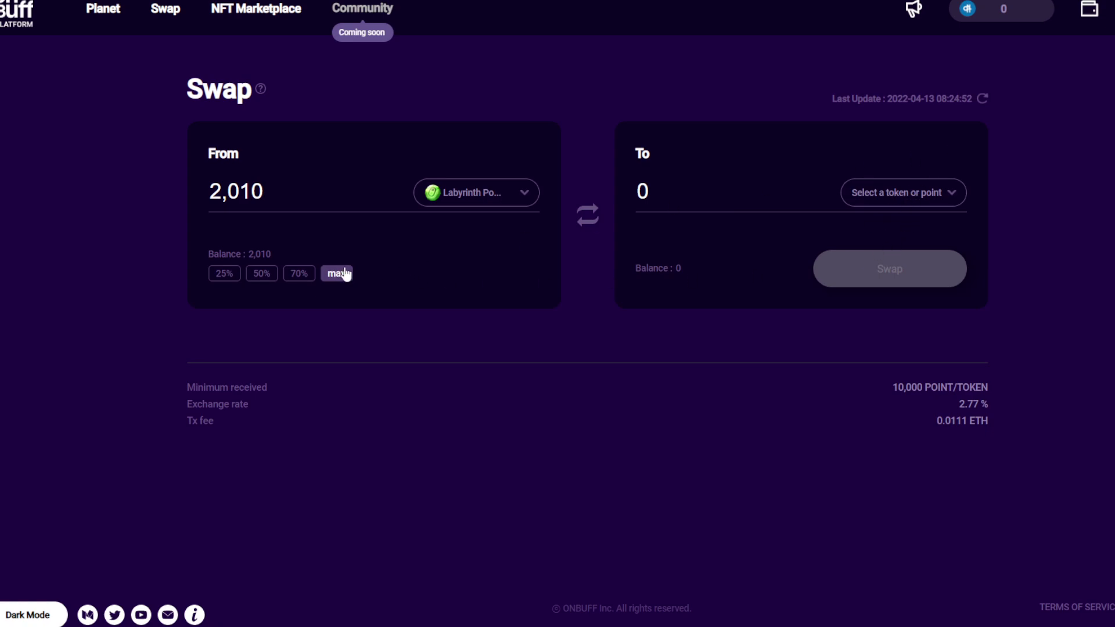
Choose NEWTON as the token to receive in the swap
{"action": "left_click", "coordinate": [913, 193]}
{"action": "left_click", "coordinate": [522, 204]}
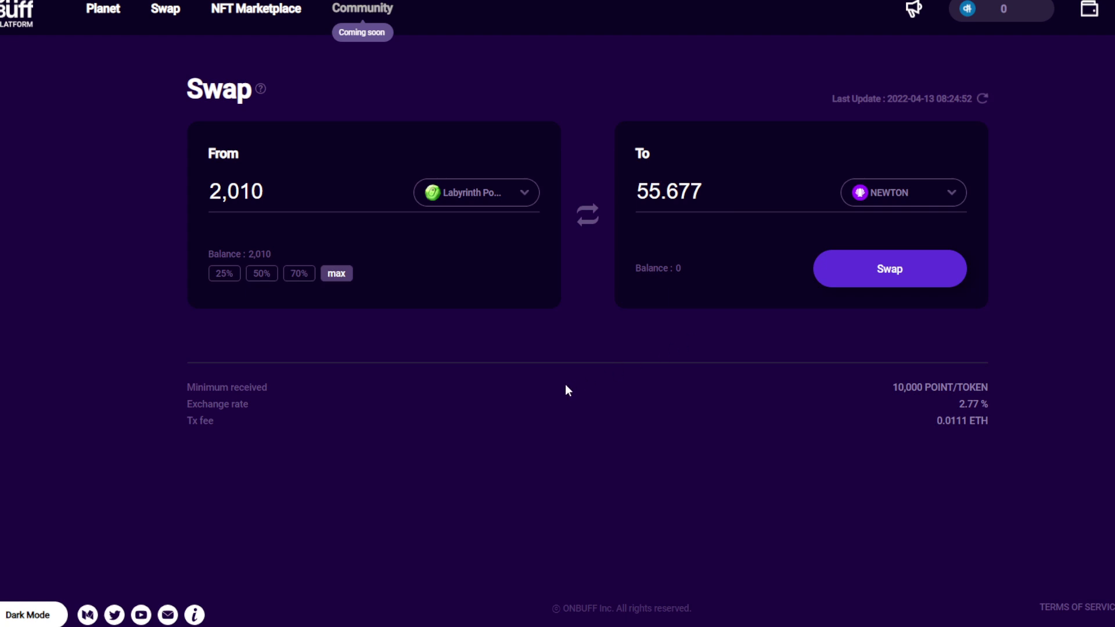
Examine the swap's minimum received, exchange rate and Tx fee by highlighting each entry
{"action": "left_click_drag", "start_coordinate": [187, 395], "coordinate": [278, 400]}
{"action": "left_click_drag", "start_coordinate": [891, 387], "coordinate": [990, 388]}
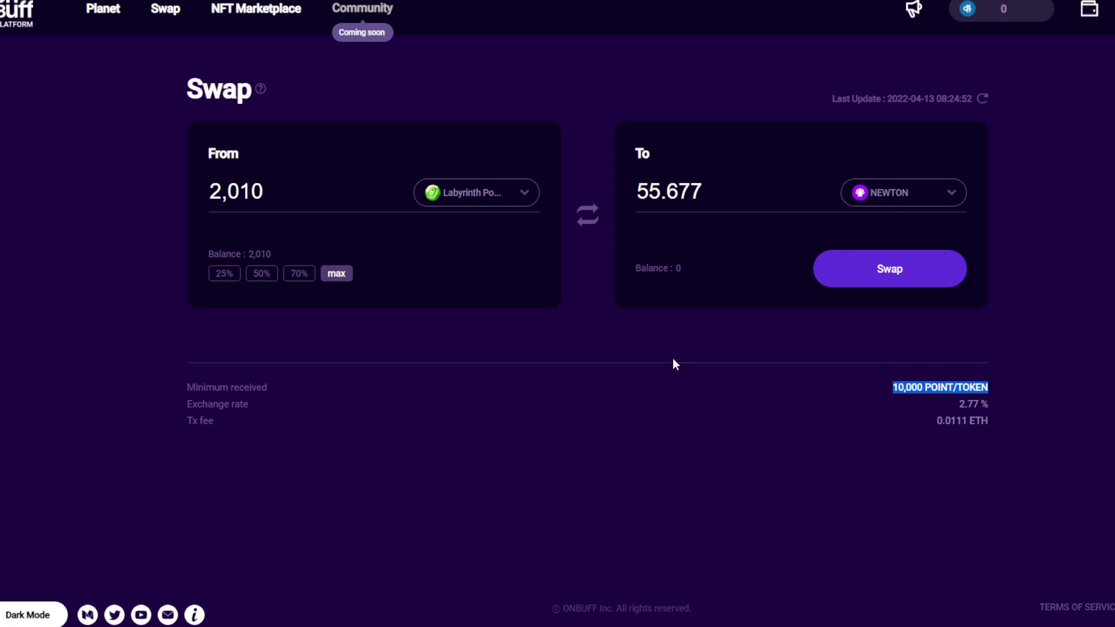
{"action": "left_click", "coordinate": [370, 439]}
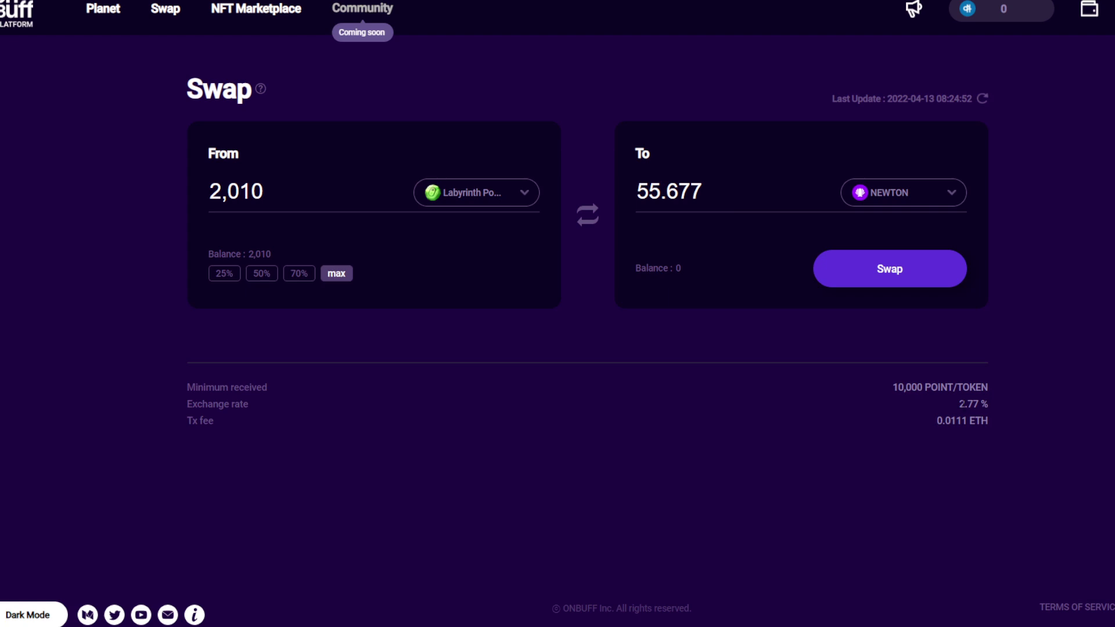
{"action": "left_click_drag", "start_coordinate": [957, 404], "coordinate": [995, 410]}
{"action": "left_click_drag", "start_coordinate": [187, 419], "coordinate": [208, 422]}
{"action": "left_click_drag", "start_coordinate": [935, 420], "coordinate": [992, 420]}
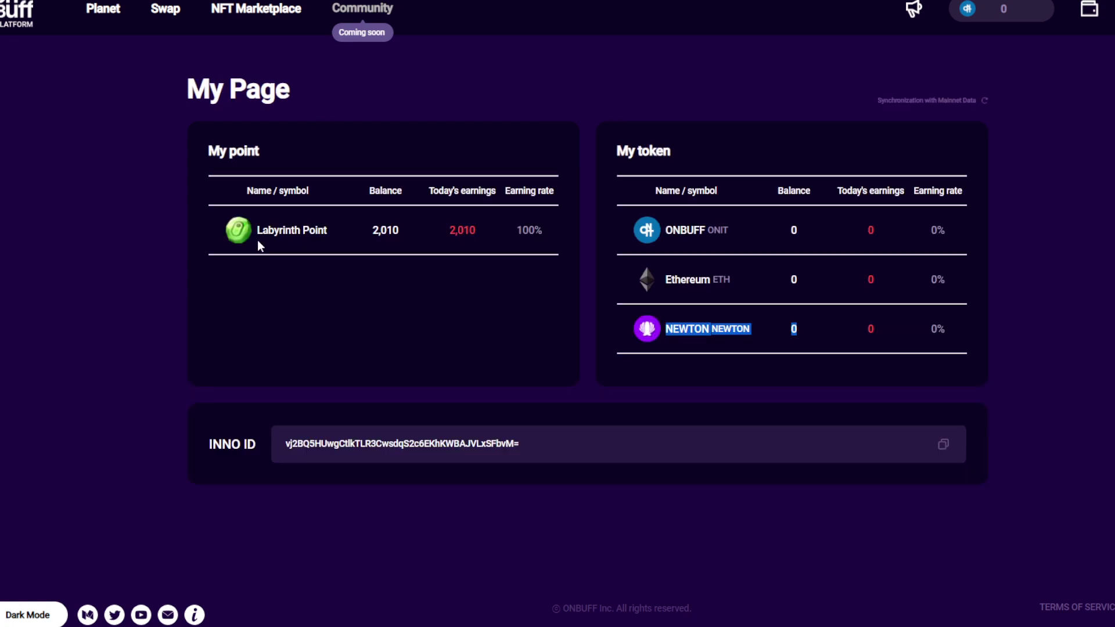
Check the NEWTON token's balance on My Page
{"action": "left_click", "coordinate": [788, 334]}
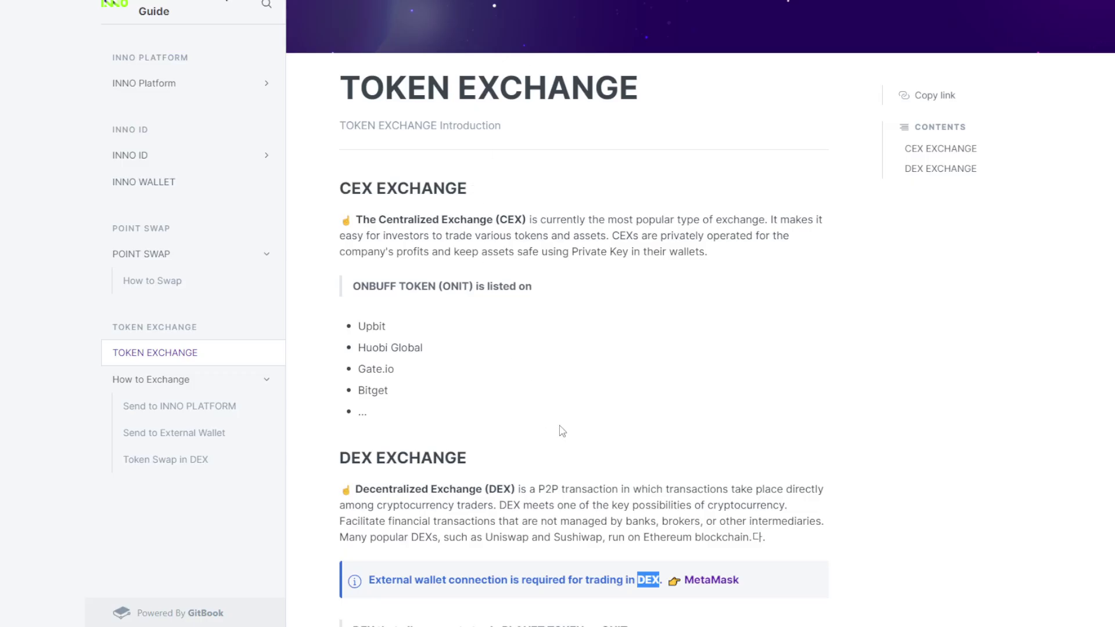
Highlight the guide's note on external wallets for DEX trading and check the token assets in the MetaMask wallet
{"action": "scroll", "coordinate": [560, 430], "scroll_direction": "down", "scroll_amount": 3}
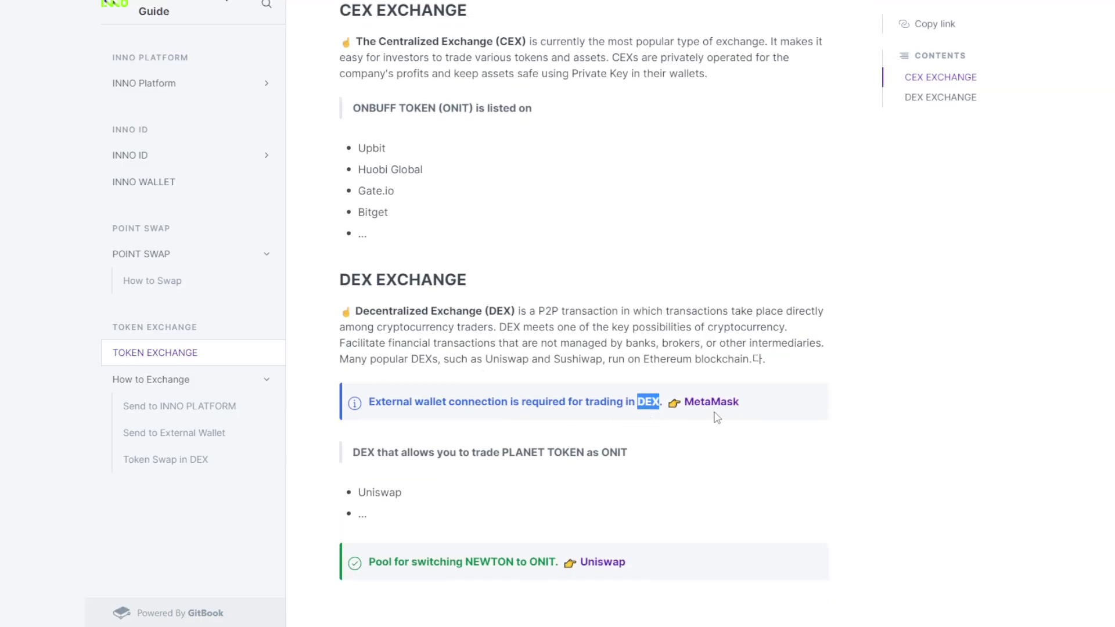
{"action": "double_click", "coordinate": [649, 403]}
{"action": "left_click_drag", "start_coordinate": [649, 402], "coordinate": [667, 405]}
{"action": "key", "text": "alt+shift+m"}
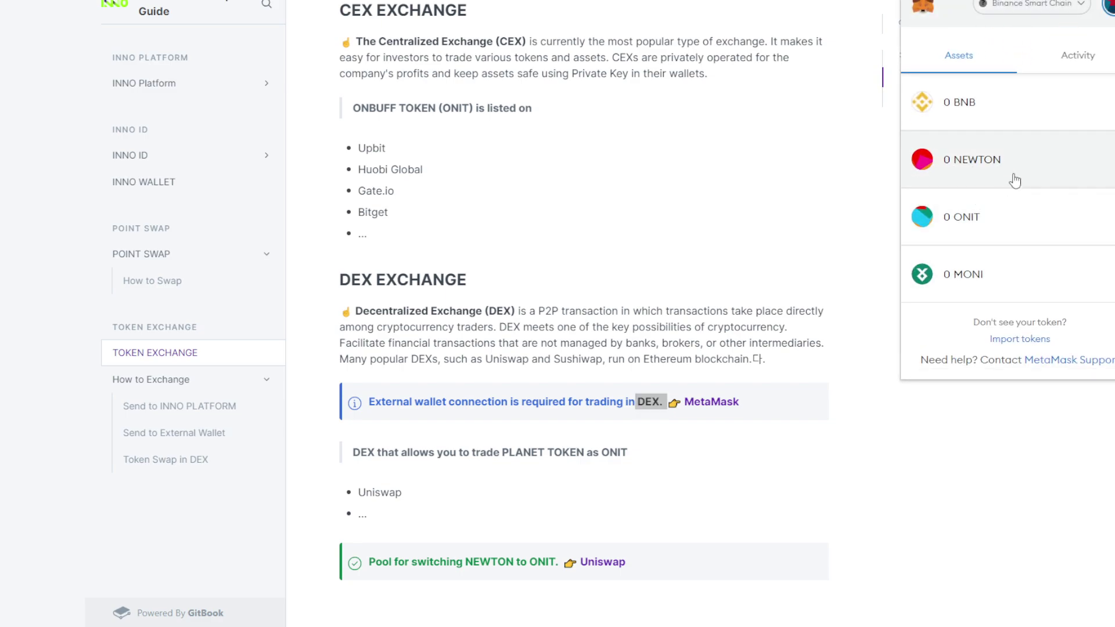
{"action": "left_click", "coordinate": [784, 221]}
Open the How to Swap guide page and highlight TX Fee in its note about Ethereum gas cost
{"action": "scroll", "coordinate": [738, 420], "scroll_direction": "down", "scroll_amount": 2}
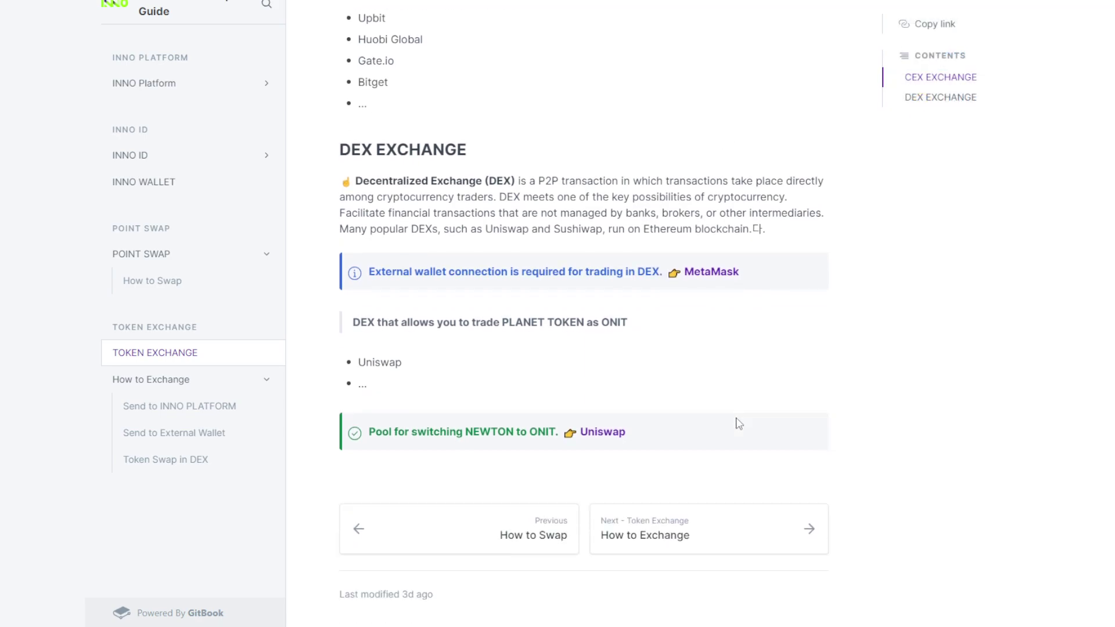
{"action": "scroll", "coordinate": [737, 423], "scroll_direction": "up", "scroll_amount": 5}
{"action": "scroll", "coordinate": [738, 424], "scroll_direction": "up", "scroll_amount": 1}
{"action": "scroll", "coordinate": [739, 425], "scroll_direction": "down", "scroll_amount": 5}
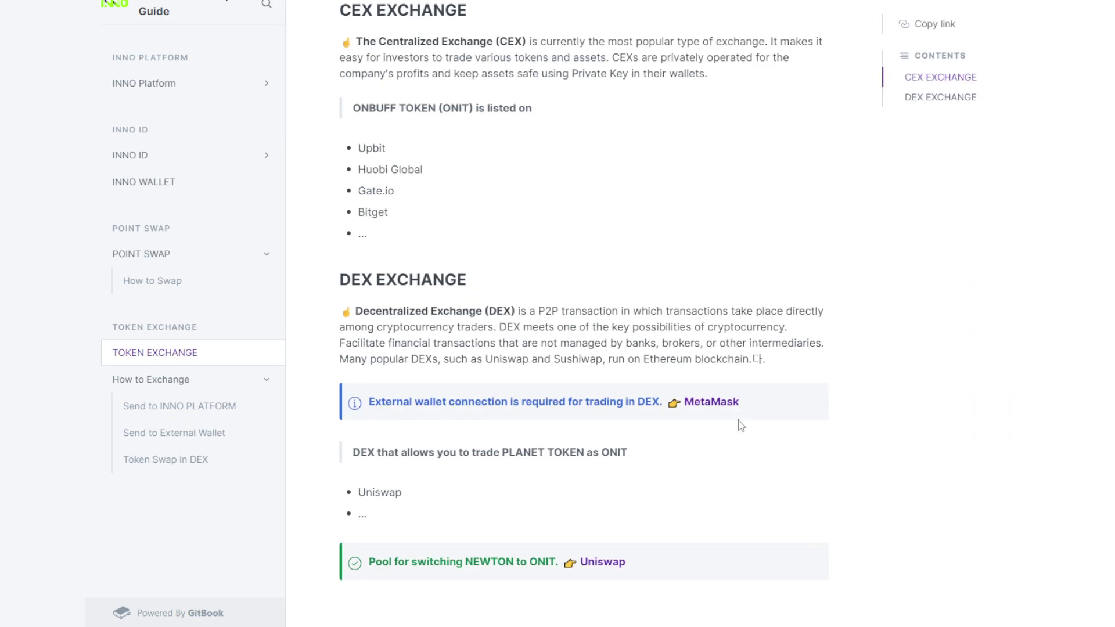
{"action": "left_click", "coordinate": [492, 534]}
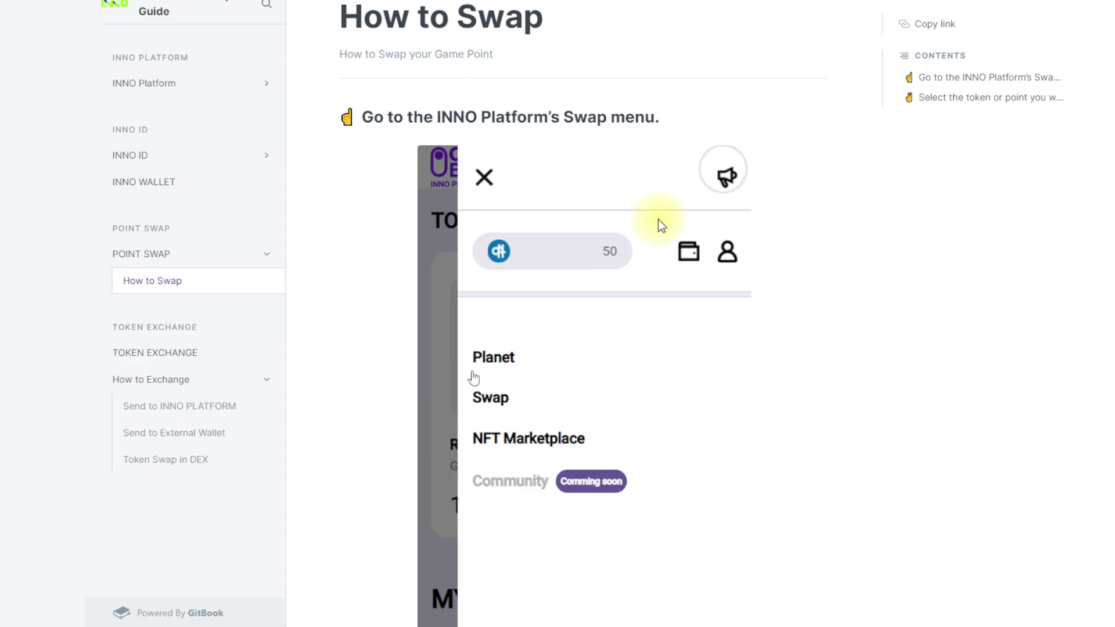
{"action": "scroll", "coordinate": [575, 360], "scroll_direction": "down", "scroll_amount": 2}
{"action": "scroll", "coordinate": [559, 336], "scroll_direction": "down", "scroll_amount": 2}
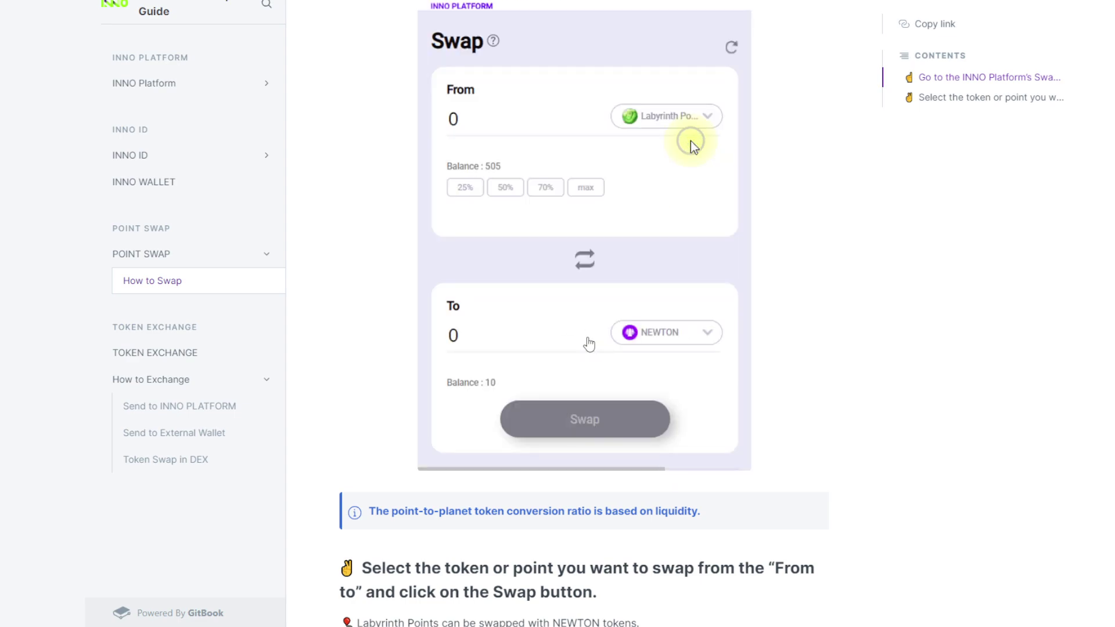
{"action": "scroll", "coordinate": [664, 383], "scroll_direction": "down", "scroll_amount": 10}
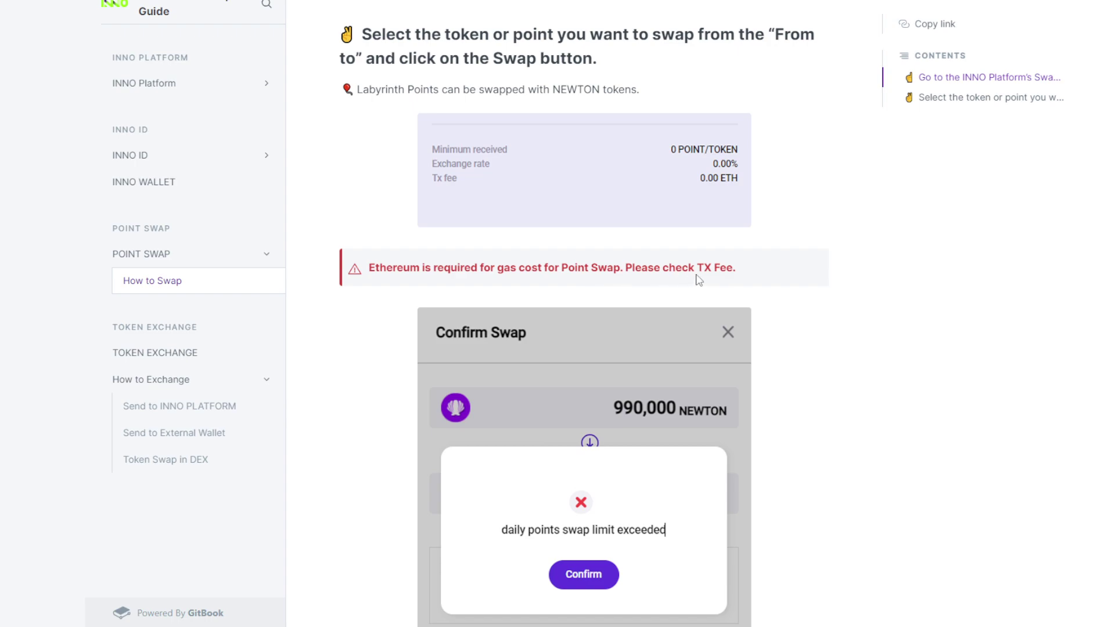
{"action": "left_click_drag", "start_coordinate": [699, 268], "coordinate": [750, 270]}
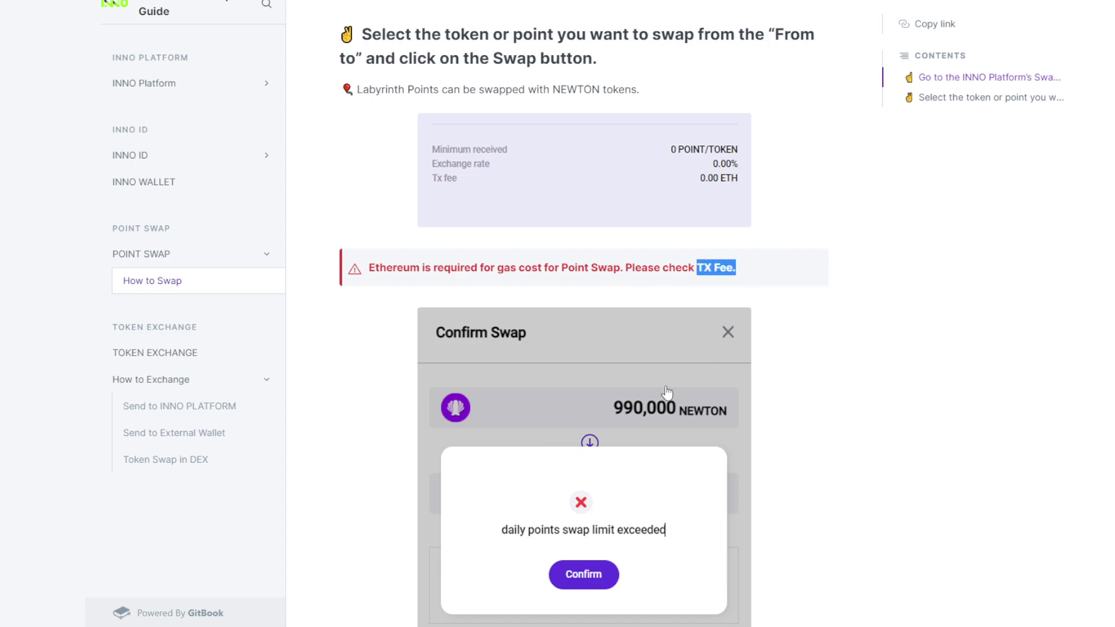
Check the note on the daily transfer limit and reopen the TOKEN EXCHANGE guide page
{"action": "scroll", "coordinate": [673, 393], "scroll_direction": "down", "scroll_amount": 2}
{"action": "scroll", "coordinate": [674, 394], "scroll_direction": "down", "scroll_amount": 4}
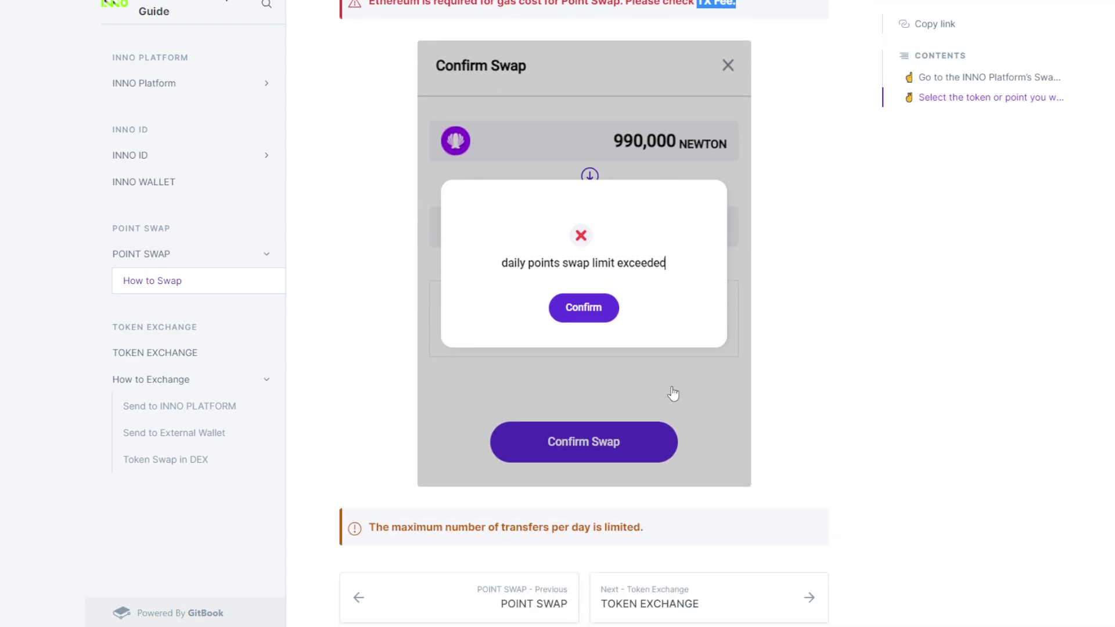
{"action": "scroll", "coordinate": [737, 414], "scroll_direction": "down", "scroll_amount": 1}
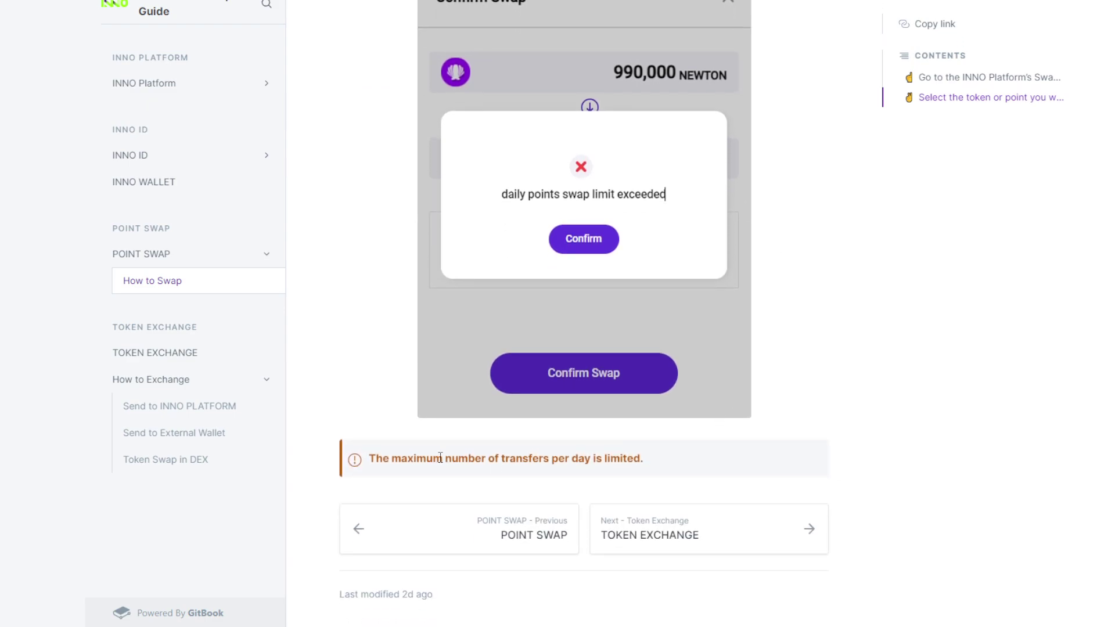
{"action": "left_click", "coordinate": [668, 540]}
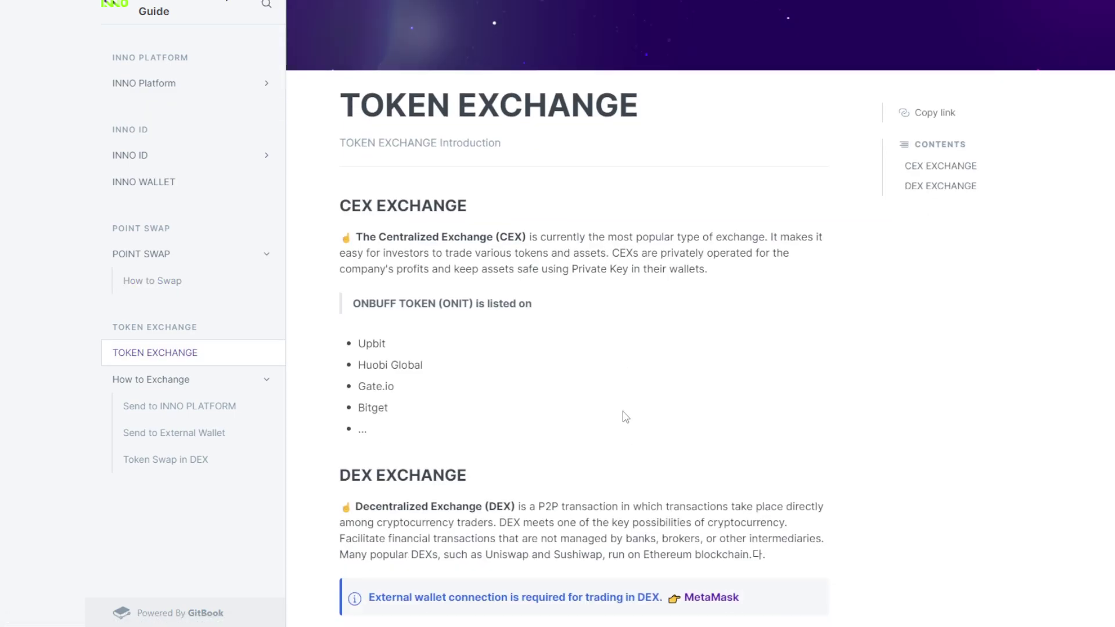
{"action": "scroll", "coordinate": [626, 417], "scroll_direction": "down", "scroll_amount": 6}
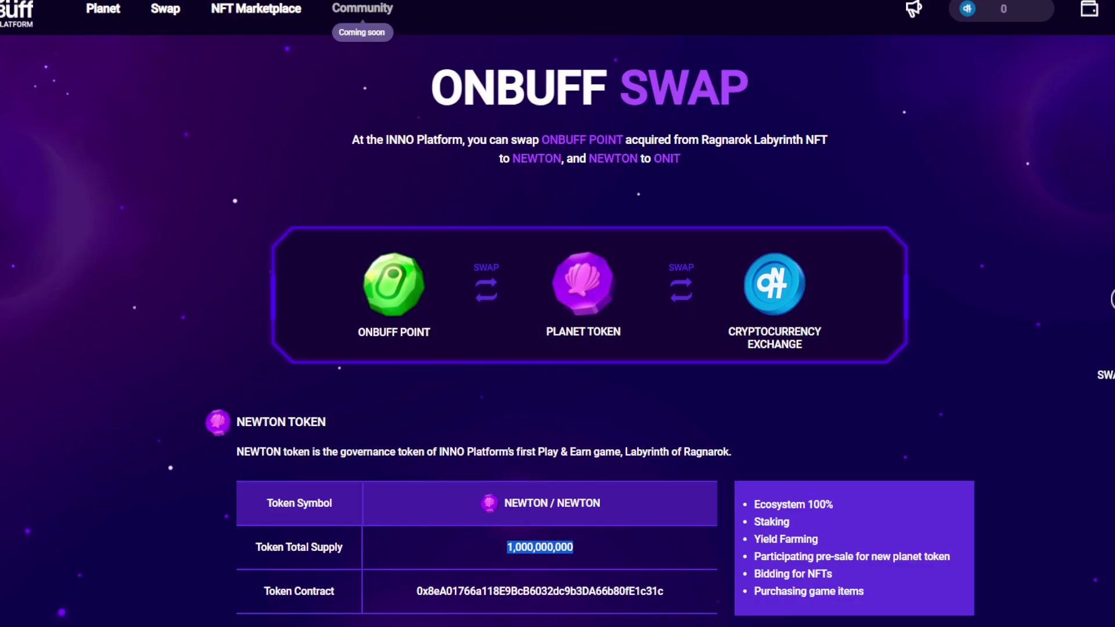
Look through the exchange cards from Upbit to Uniswap on the INNO Platform site
{"action": "scroll", "coordinate": [611, 430], "scroll_direction": "down", "scroll_amount": 10}
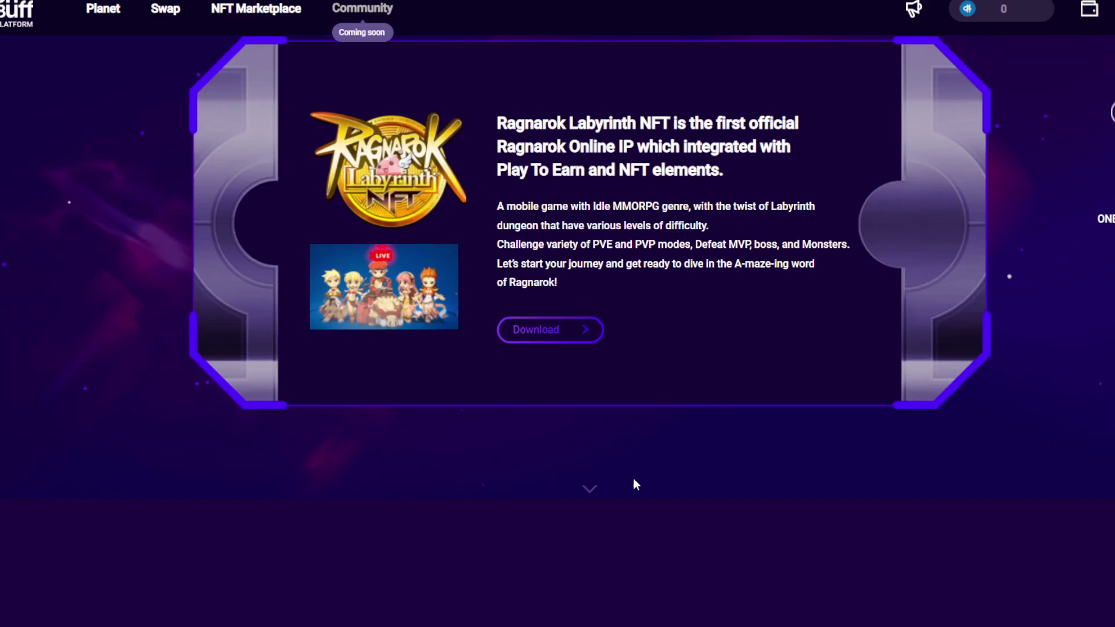
{"action": "scroll", "coordinate": [631, 485], "scroll_direction": "up", "scroll_amount": 3}
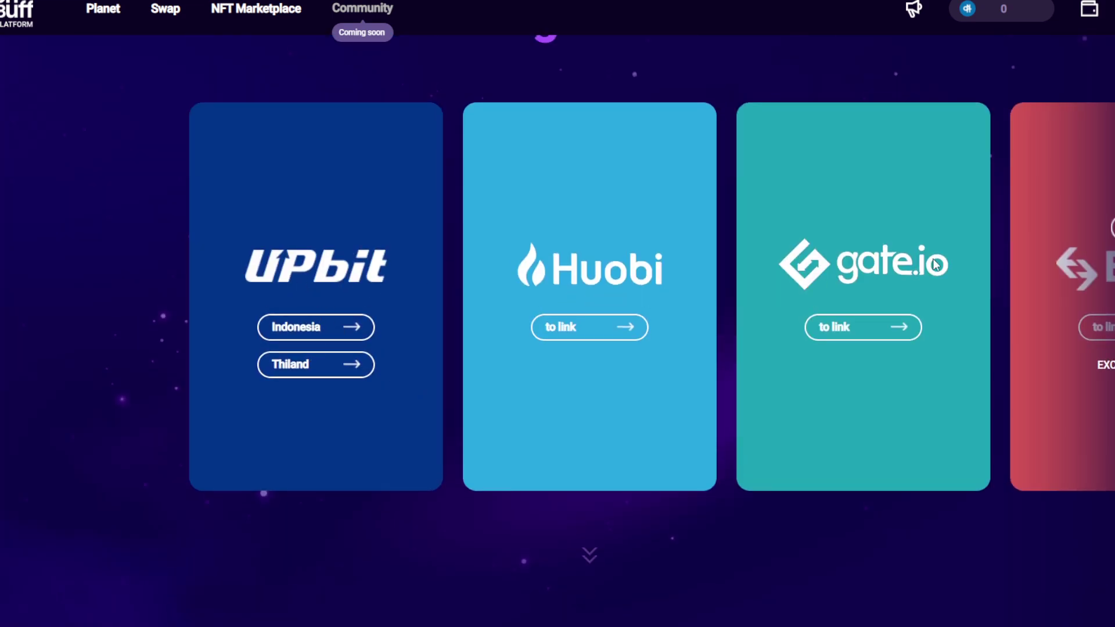
{"action": "left_click_drag", "start_coordinate": [950, 391], "coordinate": [470, 403]}
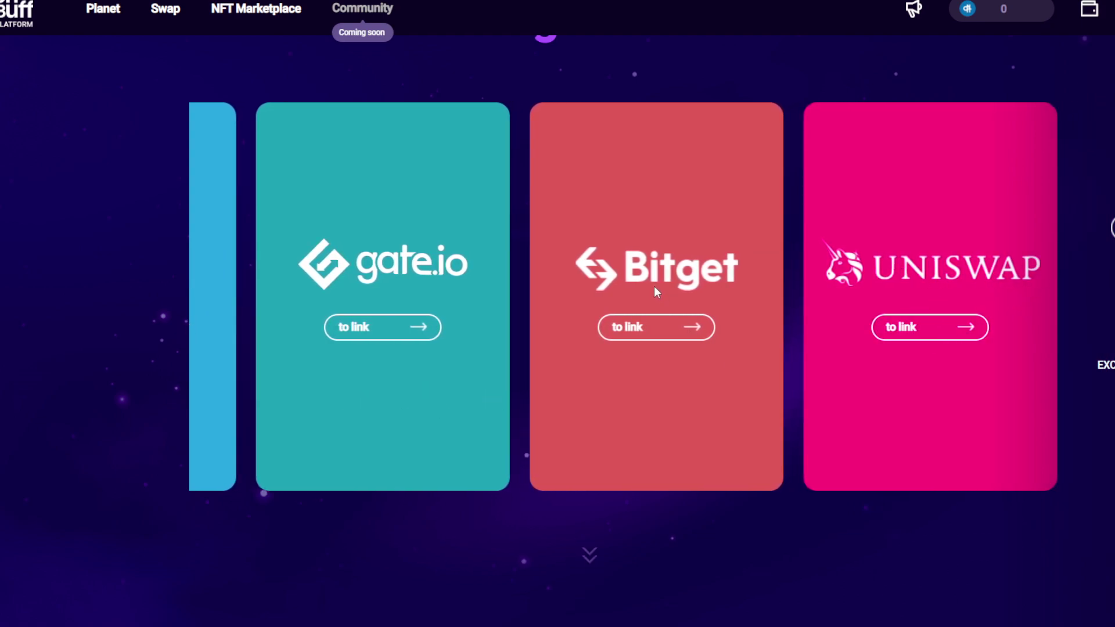
{"action": "left_click_drag", "start_coordinate": [395, 413], "coordinate": [566, 409]}
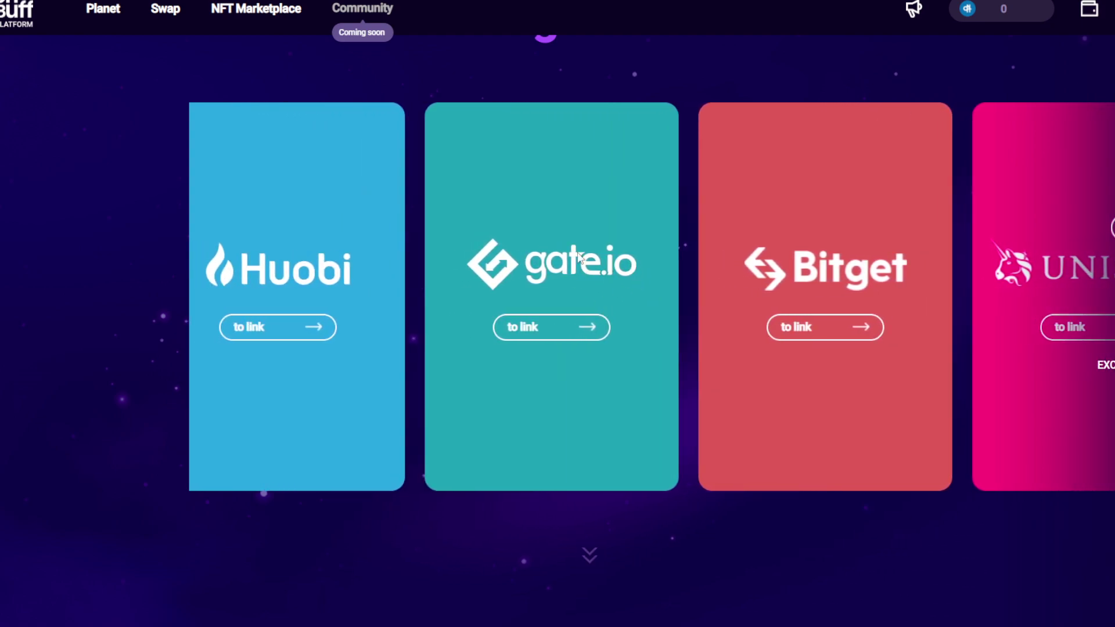
{"action": "left_click_drag", "start_coordinate": [579, 256], "coordinate": [895, 381]}
{"action": "left_click_drag", "start_coordinate": [828, 418], "coordinate": [423, 451]}
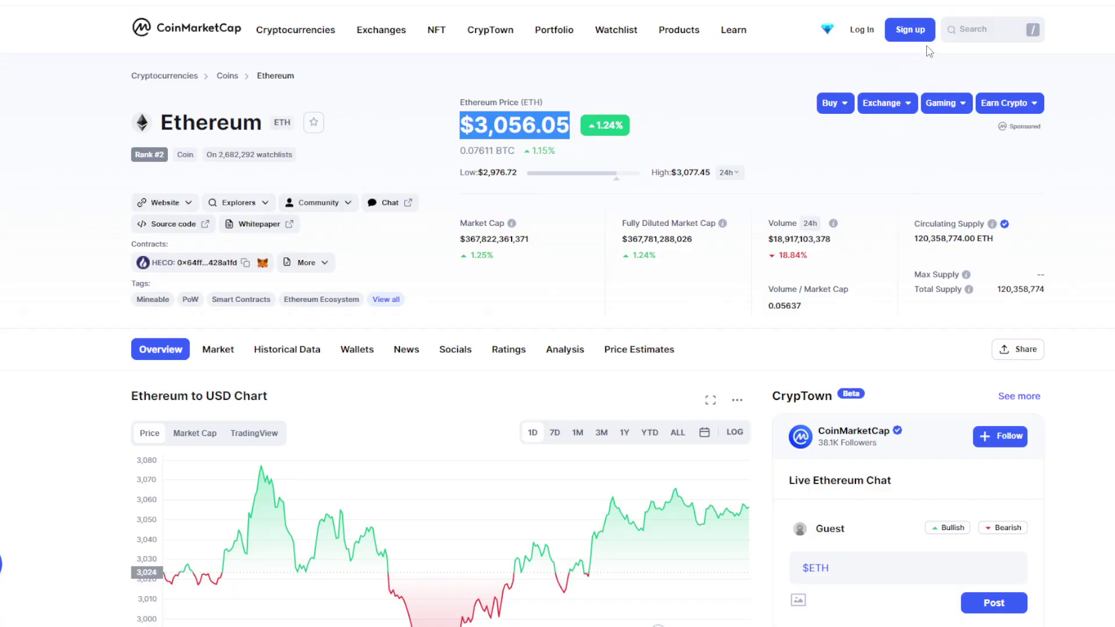
Search CoinMarketCap for ONBUFF and open the ONIT token page
{"action": "left_click", "coordinate": [966, 31]}
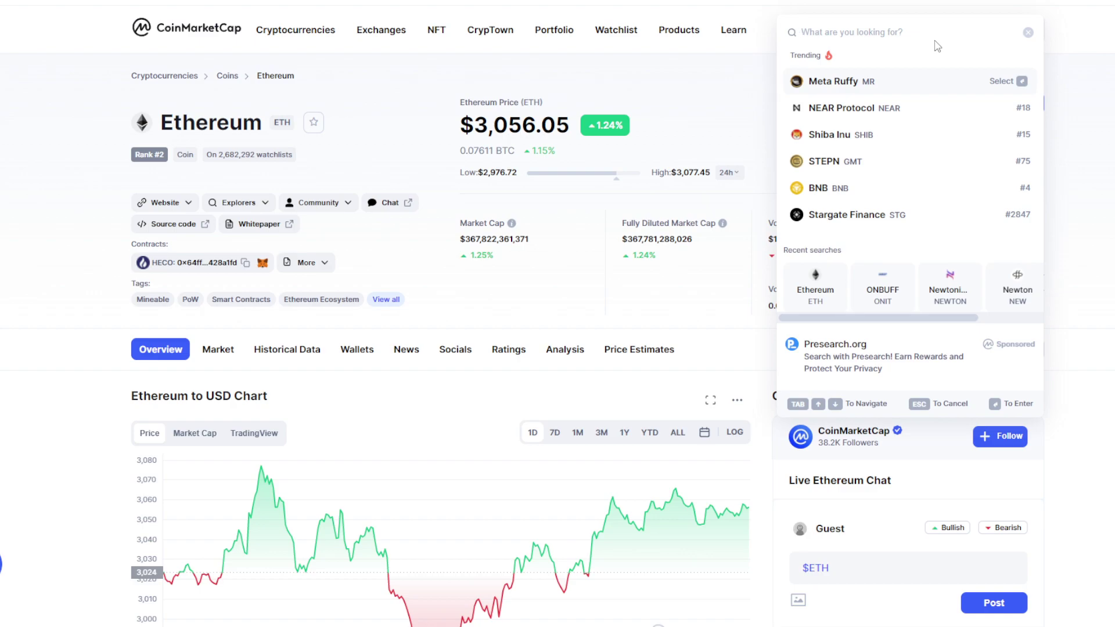
{"action": "left_click", "coordinate": [1080, 145]}
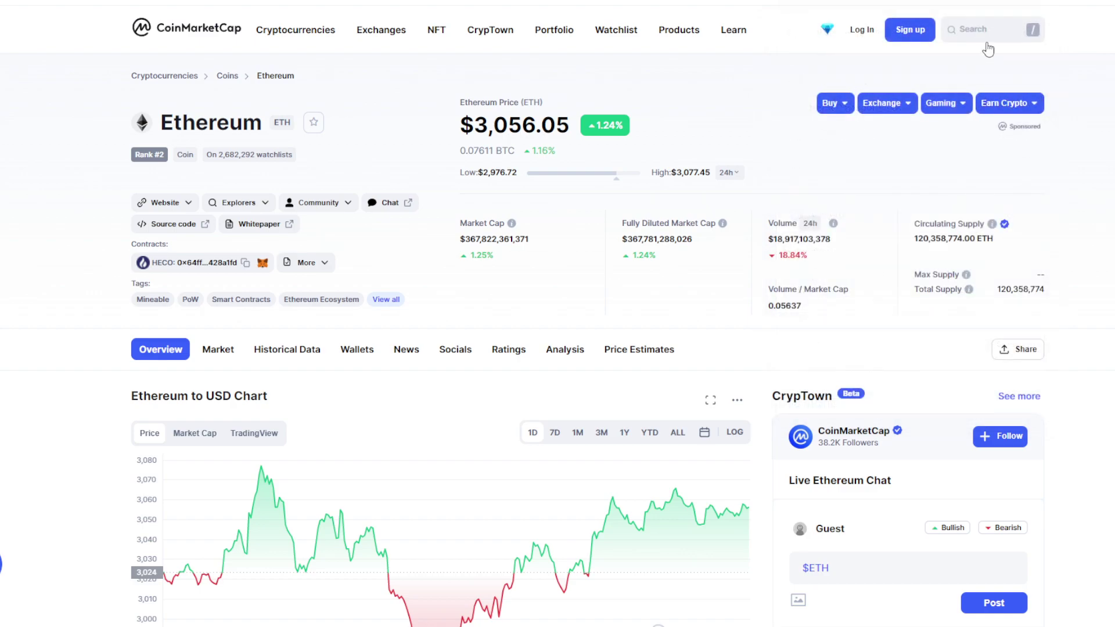
{"action": "left_click", "coordinate": [980, 33]}
{"action": "type", "text": "ONBUFF"}
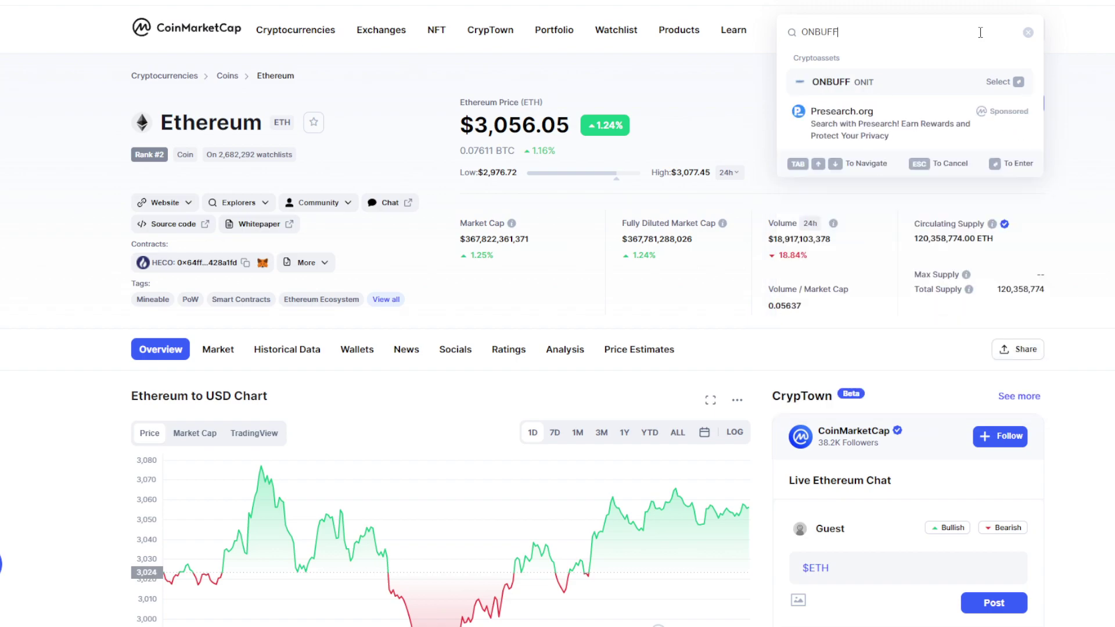
{"action": "left_click", "coordinate": [909, 83]}
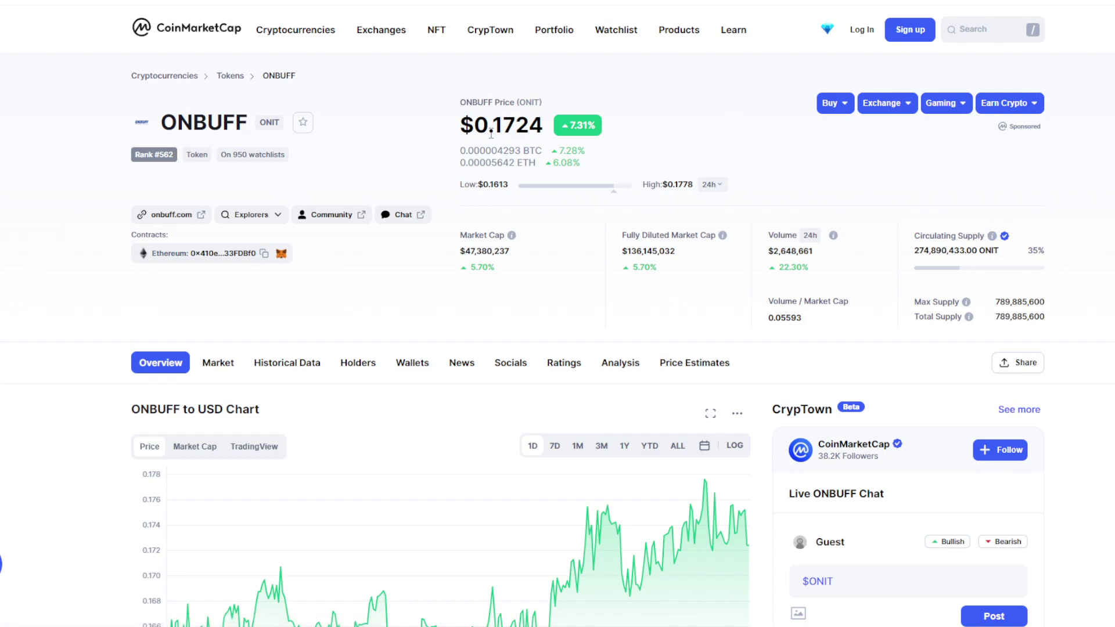
Examine ONBUFF's current price, market cap and USD price chart
{"action": "scroll", "coordinate": [516, 157], "scroll_direction": "down", "scroll_amount": 3}
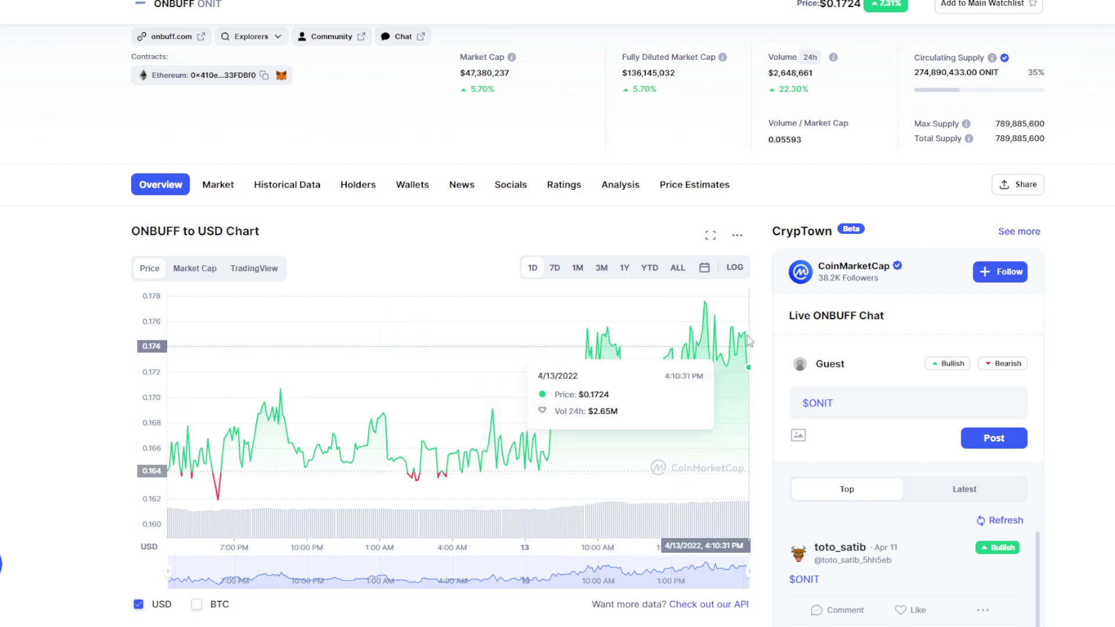
{"action": "scroll", "coordinate": [636, 91], "scroll_direction": "up", "scroll_amount": 3}
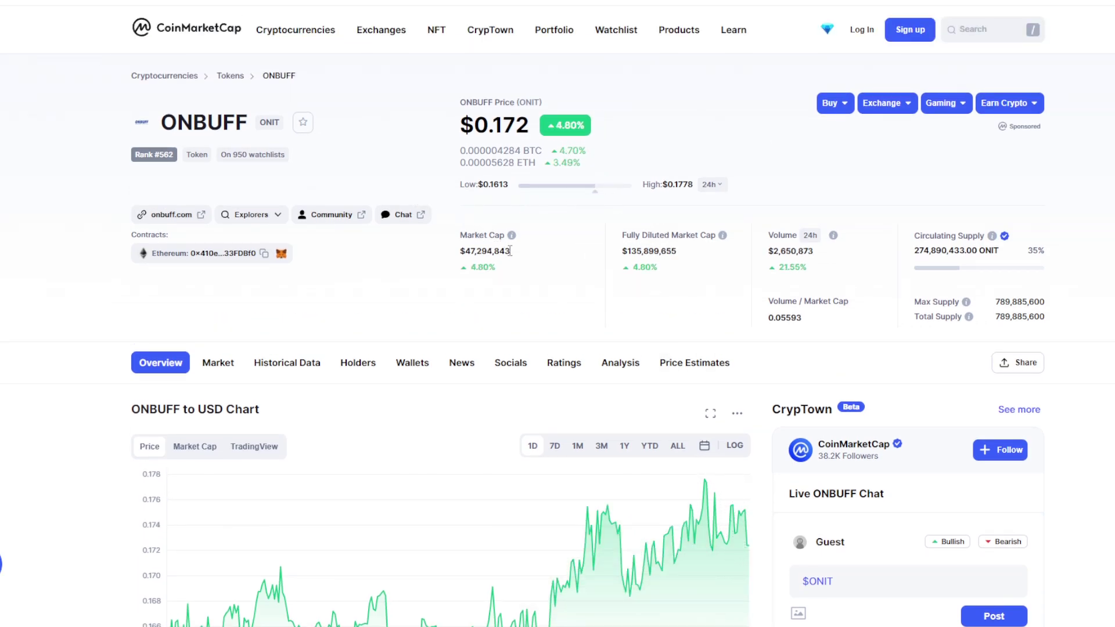
{"action": "scroll", "coordinate": [509, 256], "scroll_direction": "down", "scroll_amount": 2}
{"action": "scroll", "coordinate": [511, 256], "scroll_direction": "up", "scroll_amount": 2}
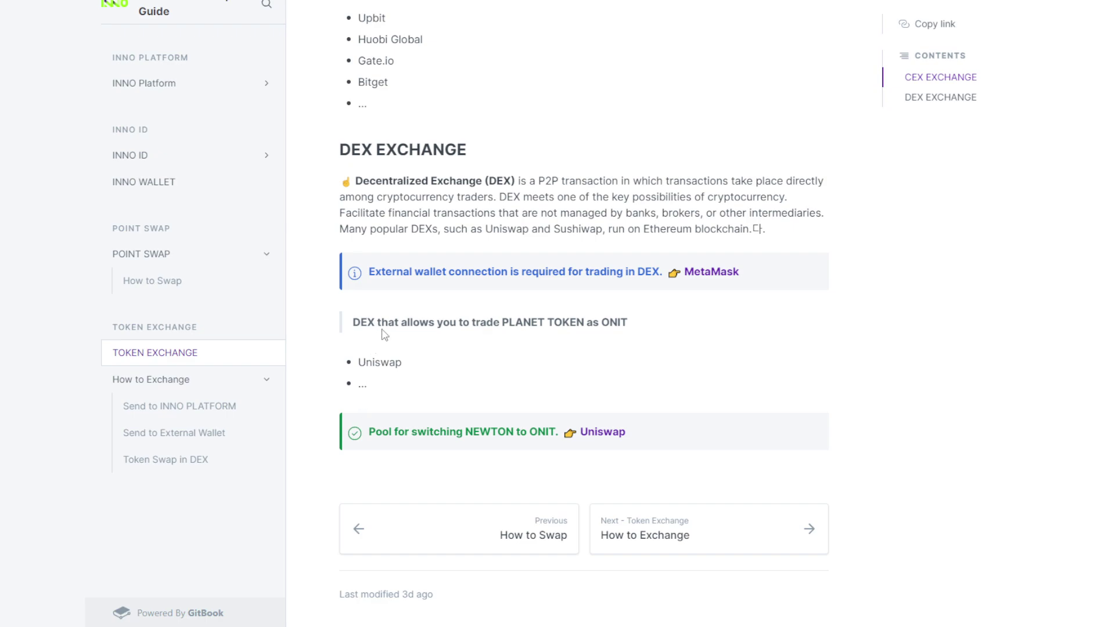
In the guide's DEX EXCHANGE section, highlight the wording about trading PLANET TOKEN as ONIT and switching NEWTON to ONIT
{"action": "left_click_drag", "start_coordinate": [353, 324], "coordinate": [601, 325]}
{"action": "left_click", "coordinate": [508, 325]}
{"action": "left_click_drag", "start_coordinate": [504, 324], "coordinate": [636, 326]}
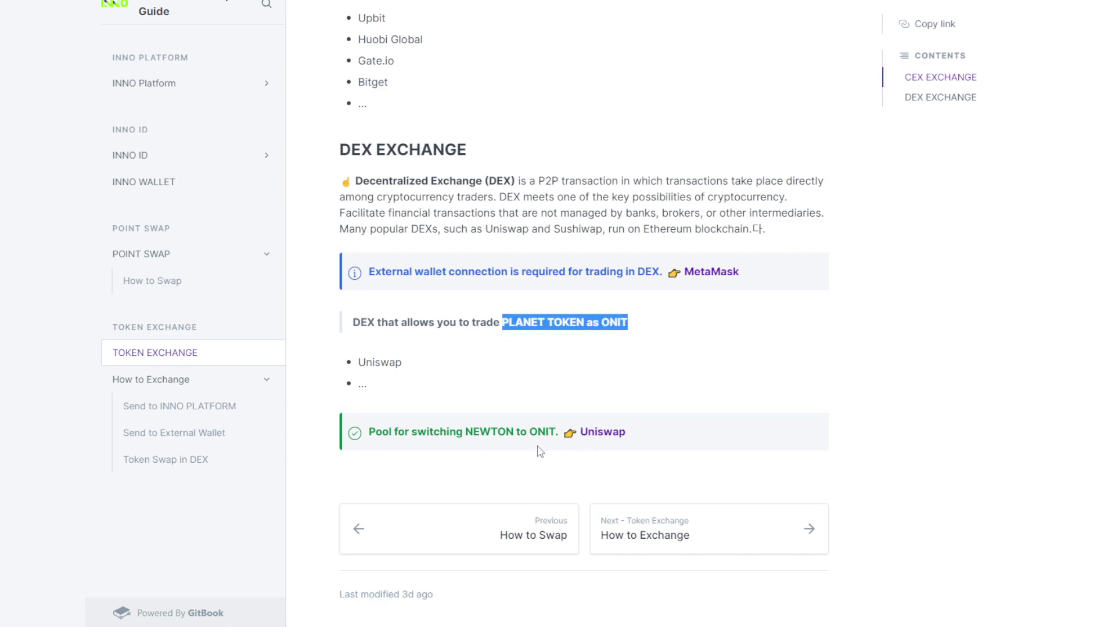
{"action": "left_click_drag", "start_coordinate": [466, 434], "coordinate": [559, 434]}
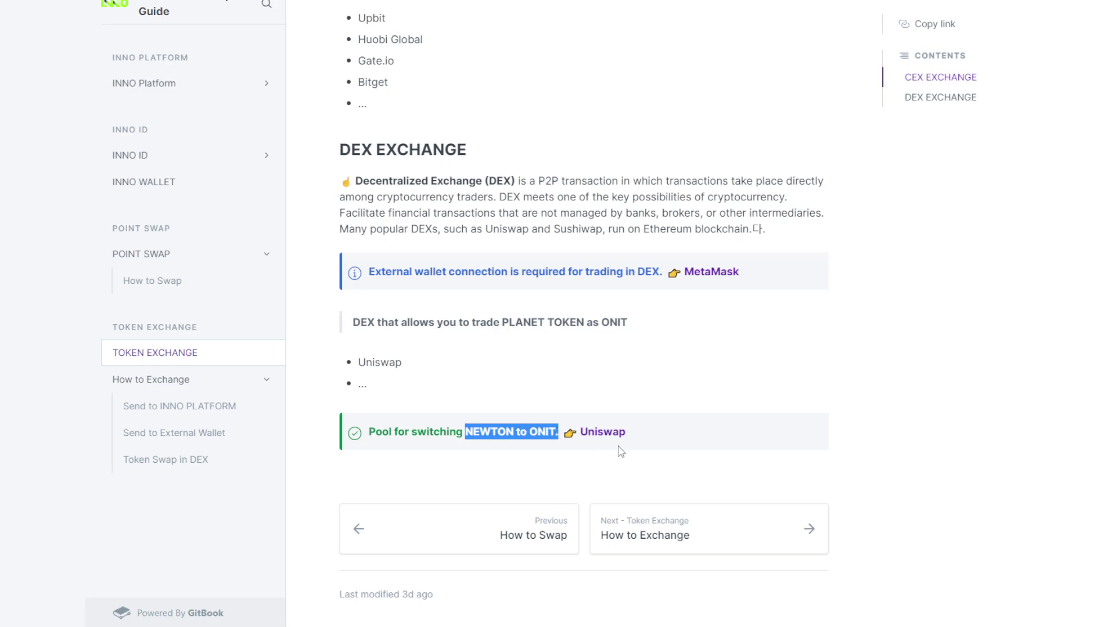
Switch to Uniswap through the guide's NEWTON to ONIT pool link and choose NEWTON as the token to swap from
{"action": "left_click", "coordinate": [606, 439]}
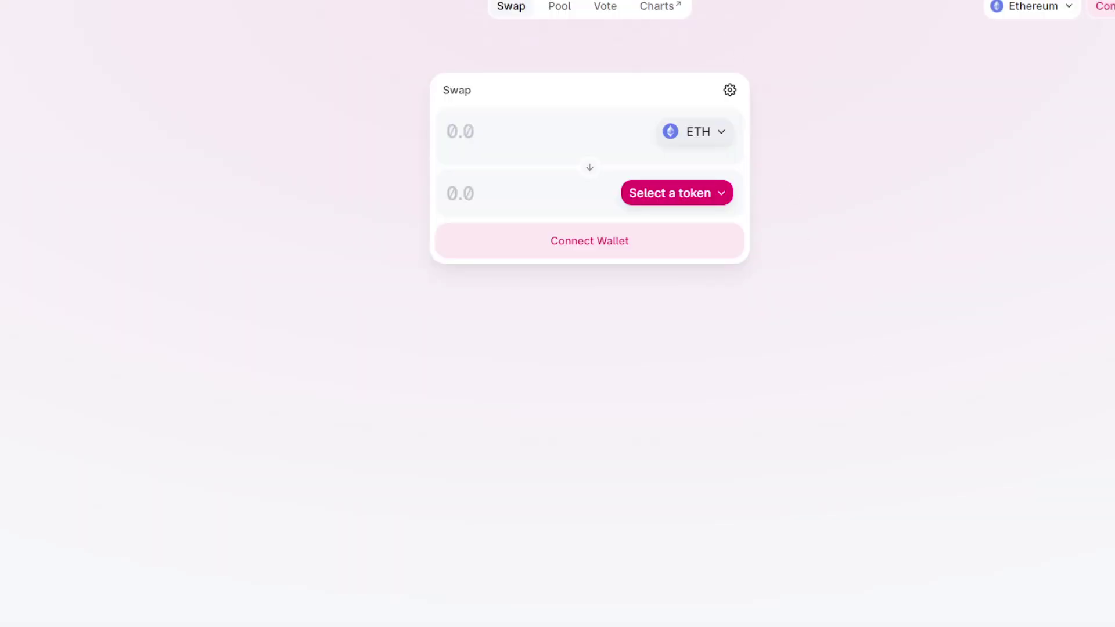
{"action": "left_click", "coordinate": [719, 139]}
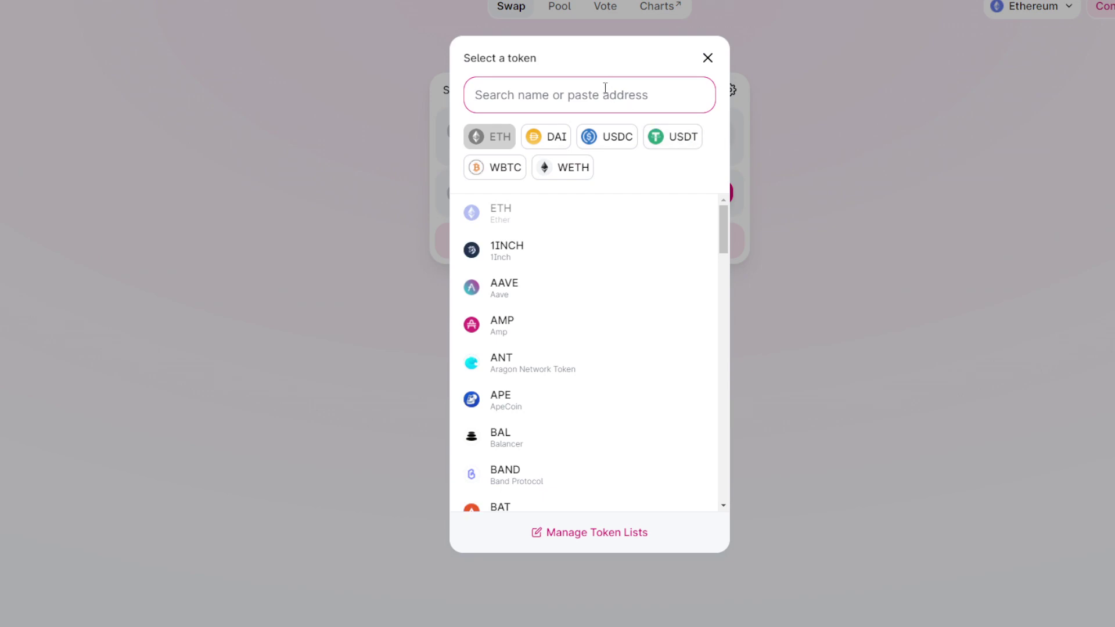
{"action": "type", "text": "NEW"}
{"action": "key", "text": "BackSpace"}
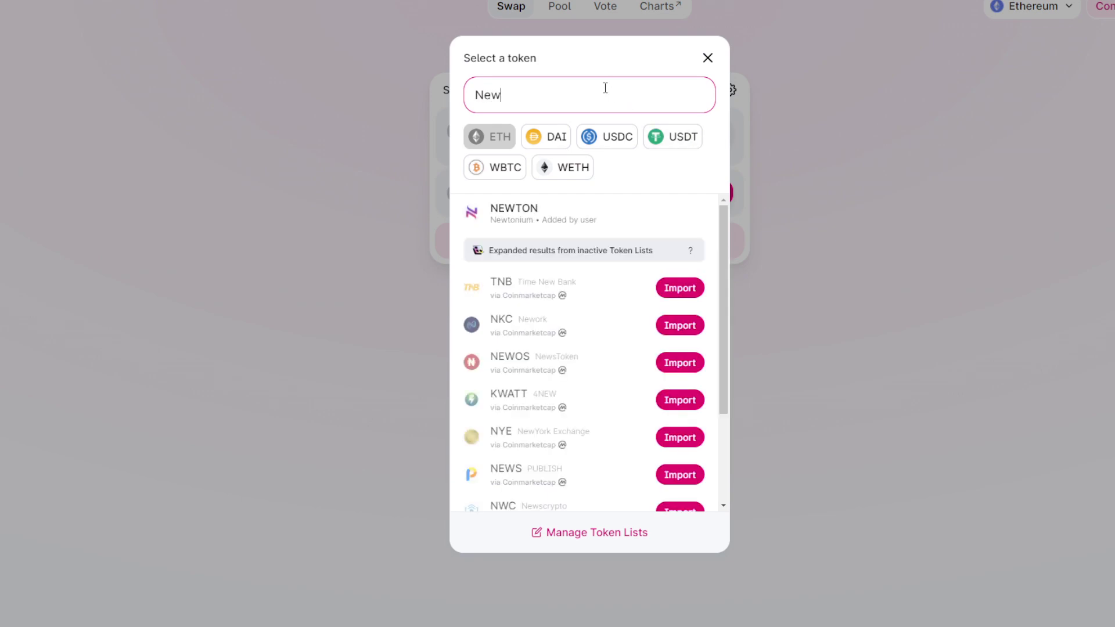
{"action": "type", "text": "wto"}
{"action": "type", "text": "n"}
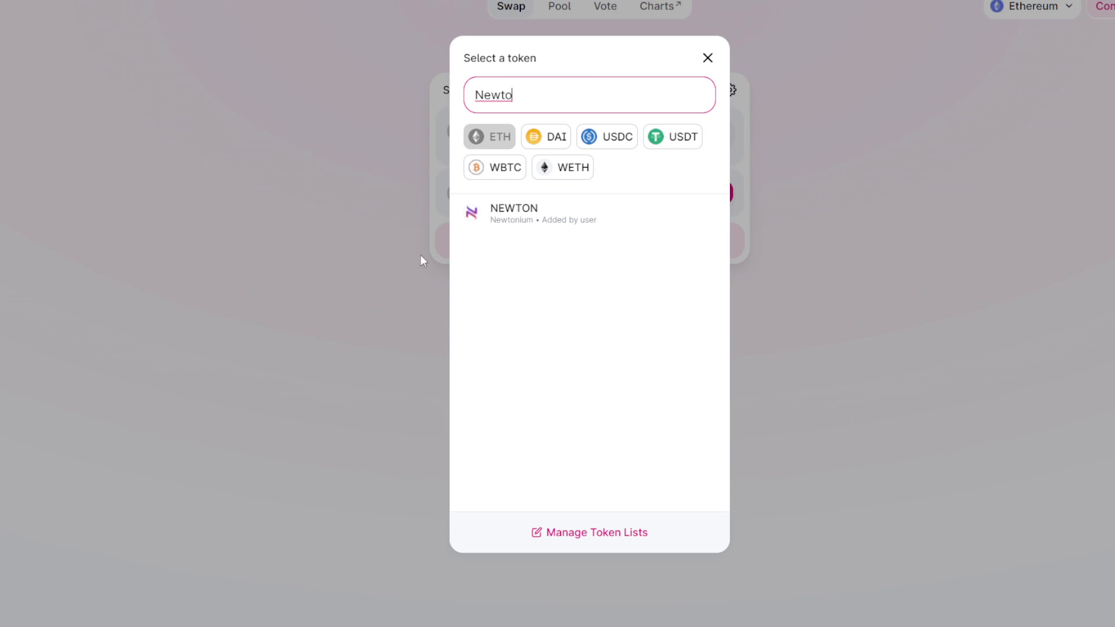
{"action": "left_click", "coordinate": [543, 220]}
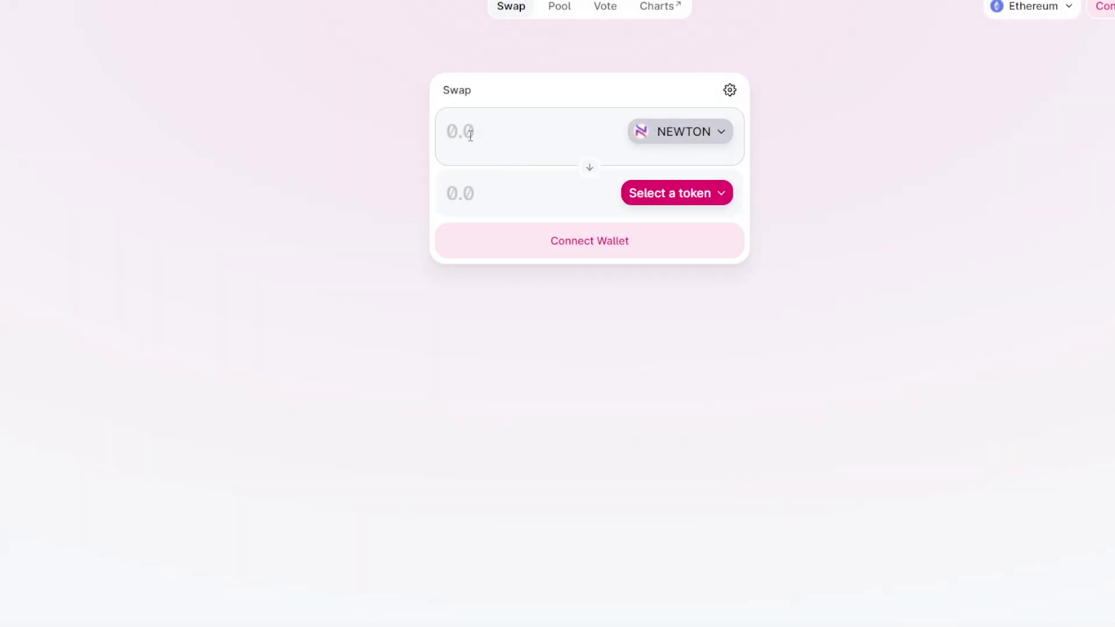
Search for ON and choose ONIT as the token to receive in the swap
{"action": "left_click", "coordinate": [703, 194]}
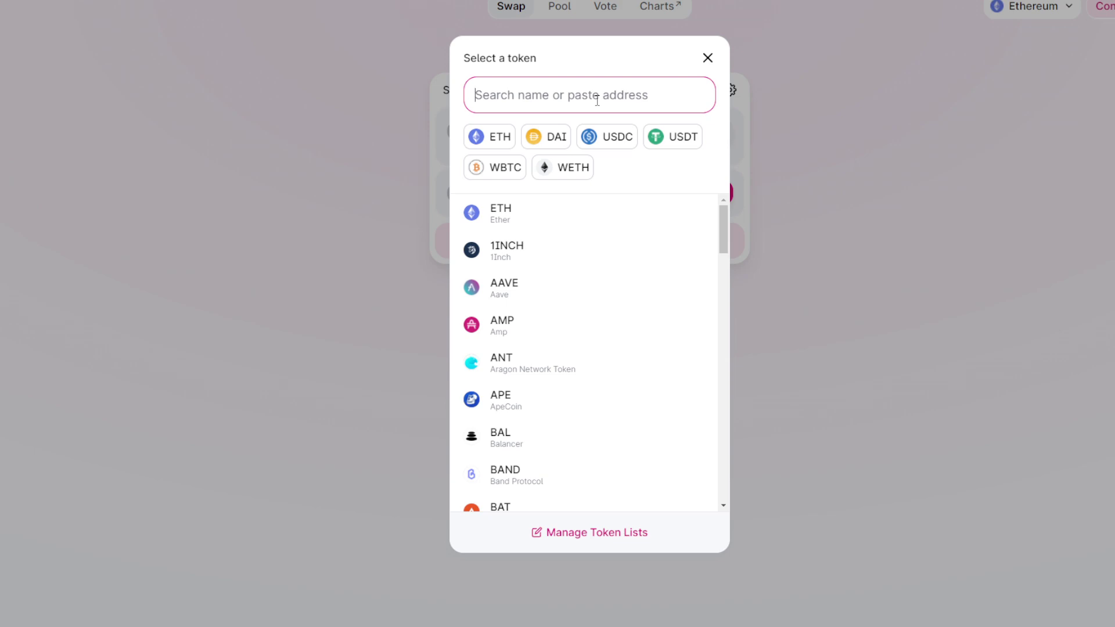
{"action": "type", "text": "O"}
{"action": "key", "text": "BackSpace"}
{"action": "type", "text": "ON"}
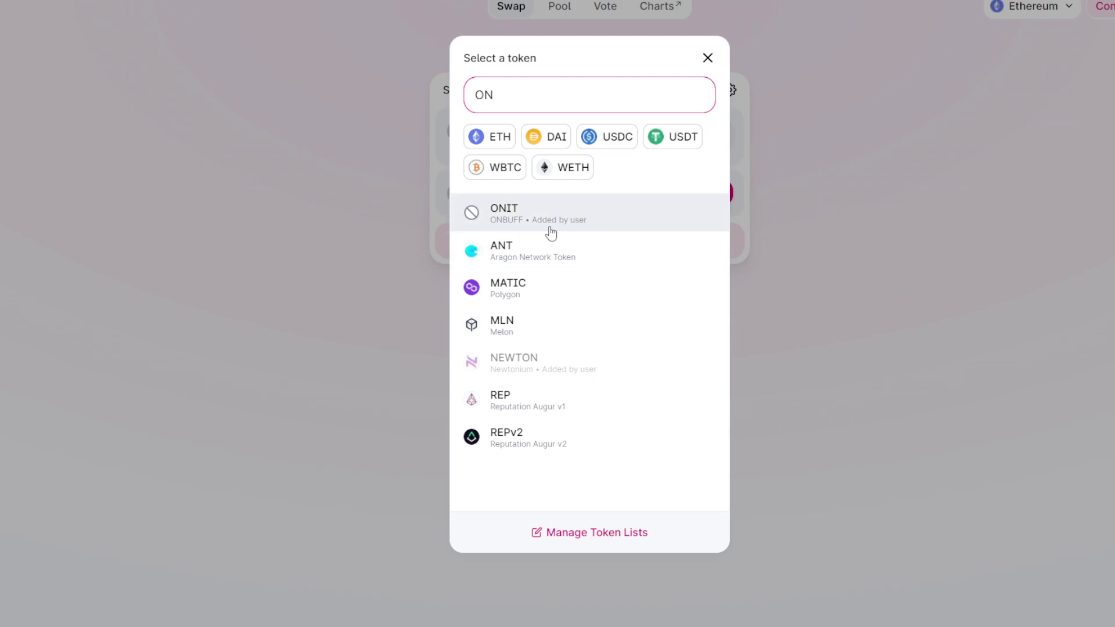
{"action": "left_click", "coordinate": [577, 224]}
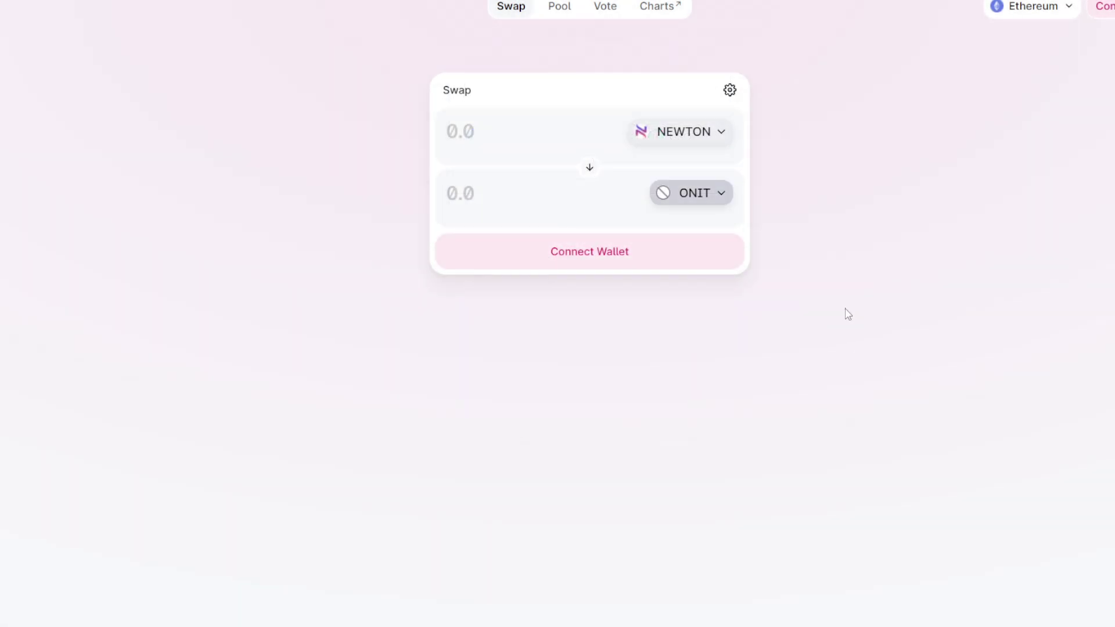
Enter 55 as the NEWTON amount in the Uniswap swap and highlight the calculated ONIT amount
{"action": "left_click", "coordinate": [695, 134]}
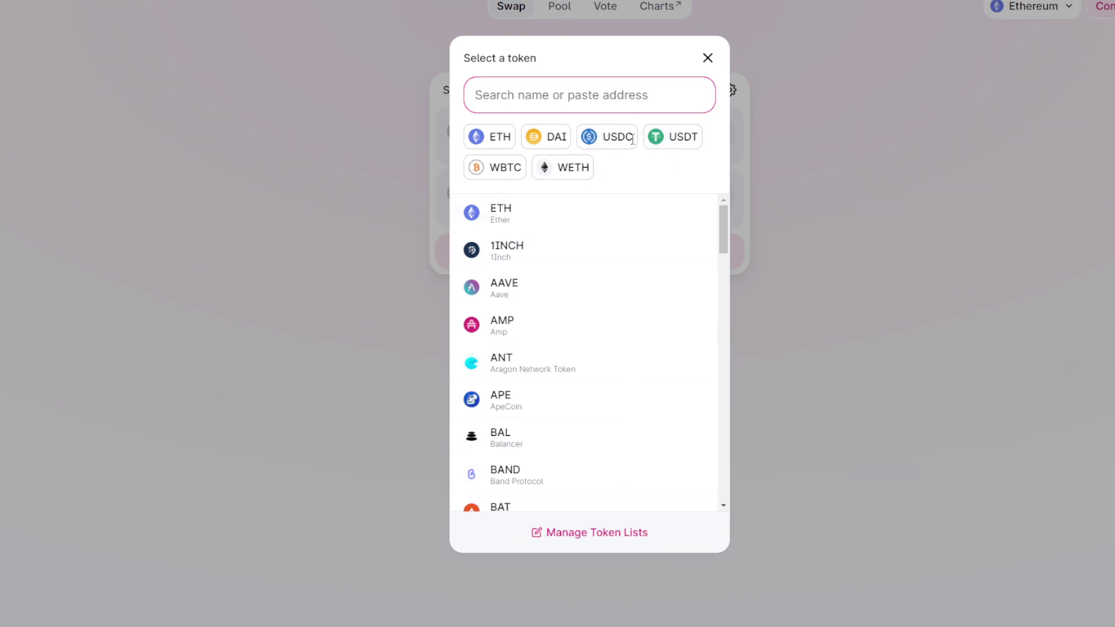
{"action": "left_click", "coordinate": [707, 59]}
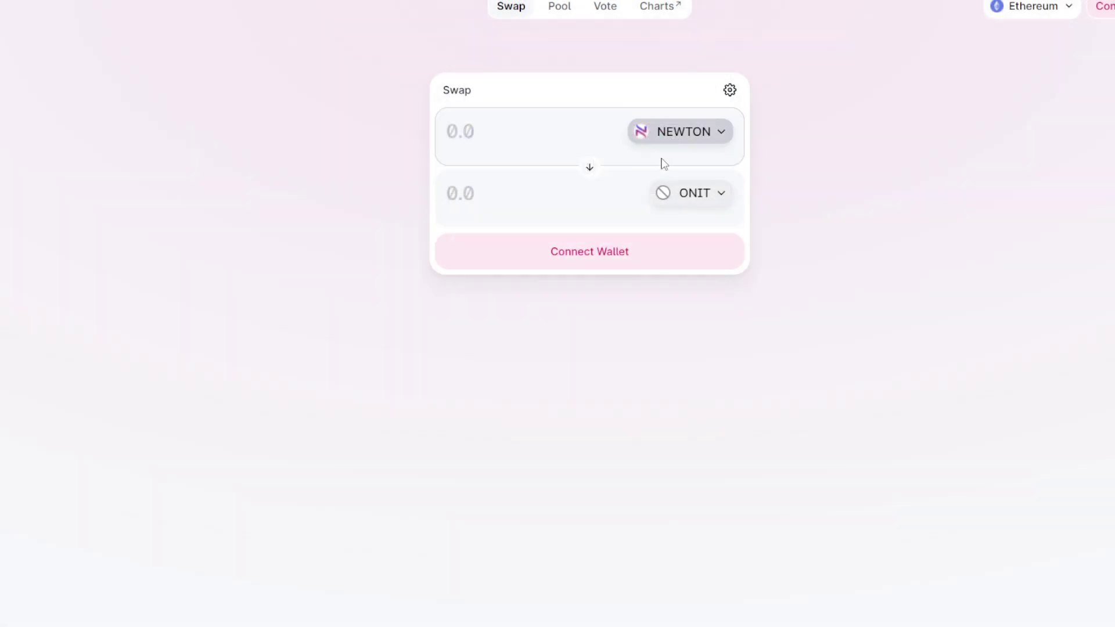
{"action": "left_click", "coordinate": [541, 134]}
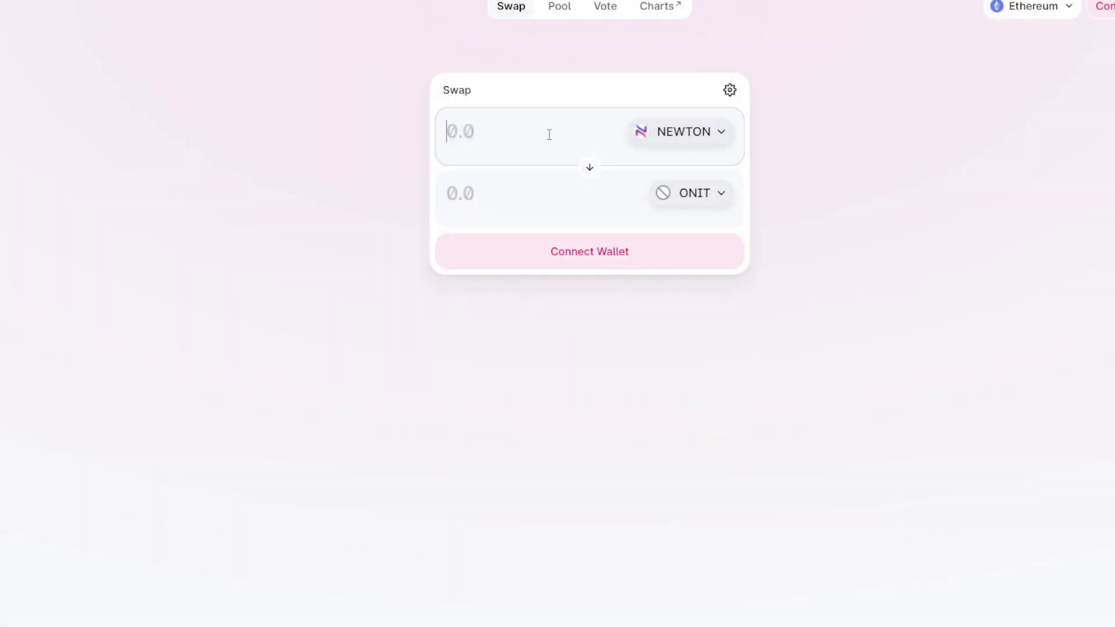
{"action": "type", "text": "55"}
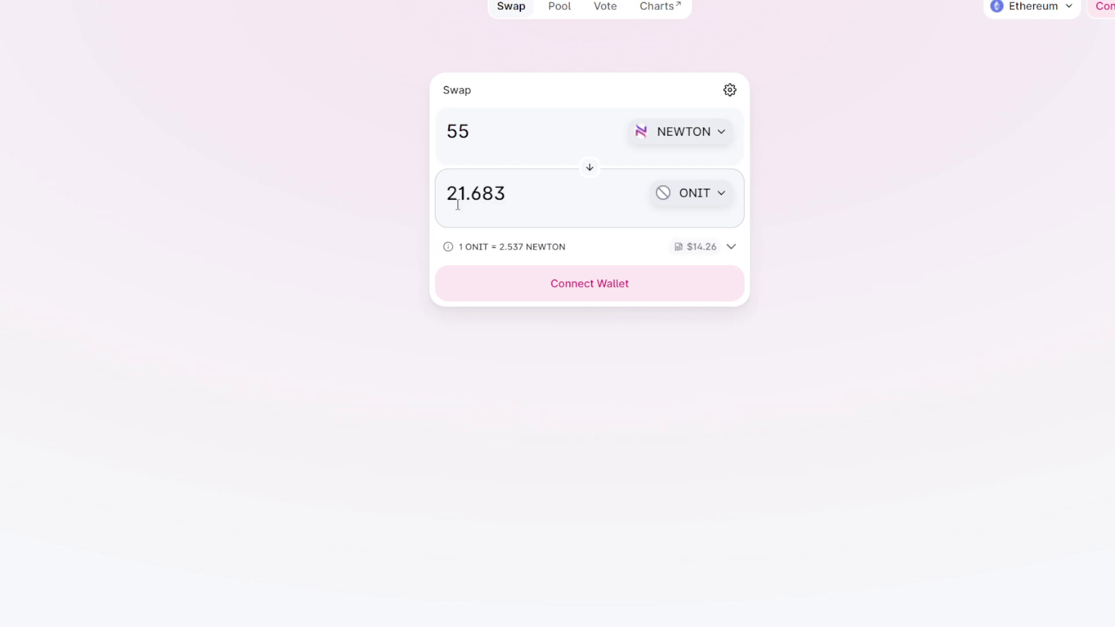
{"action": "left_click_drag", "start_coordinate": [451, 197], "coordinate": [477, 210]}
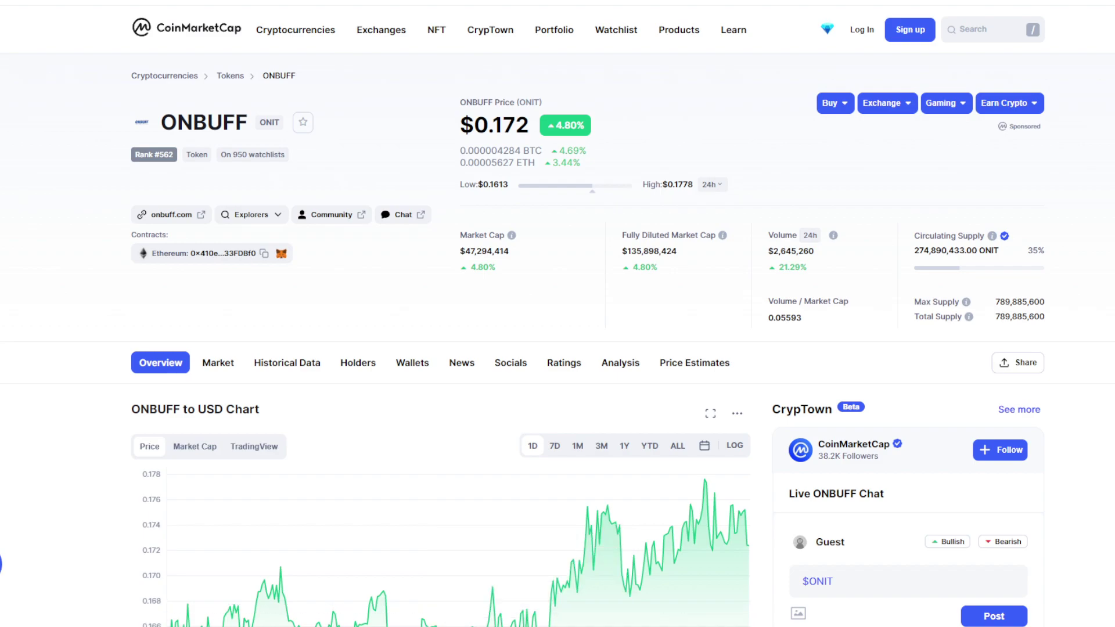
Switch to Calculator, multiply 21 by 0.17 to convert the ONIT amount to dollars, highlight the result and close Calculator
{"action": "key", "text": "alt+Tab"}
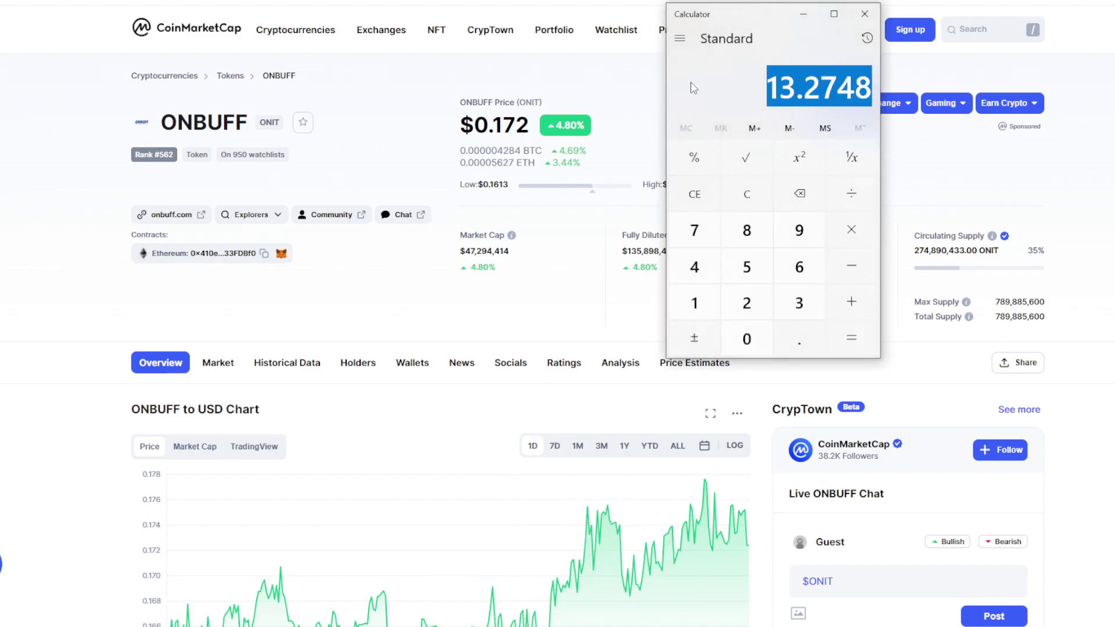
{"action": "left_click", "coordinate": [747, 194]}
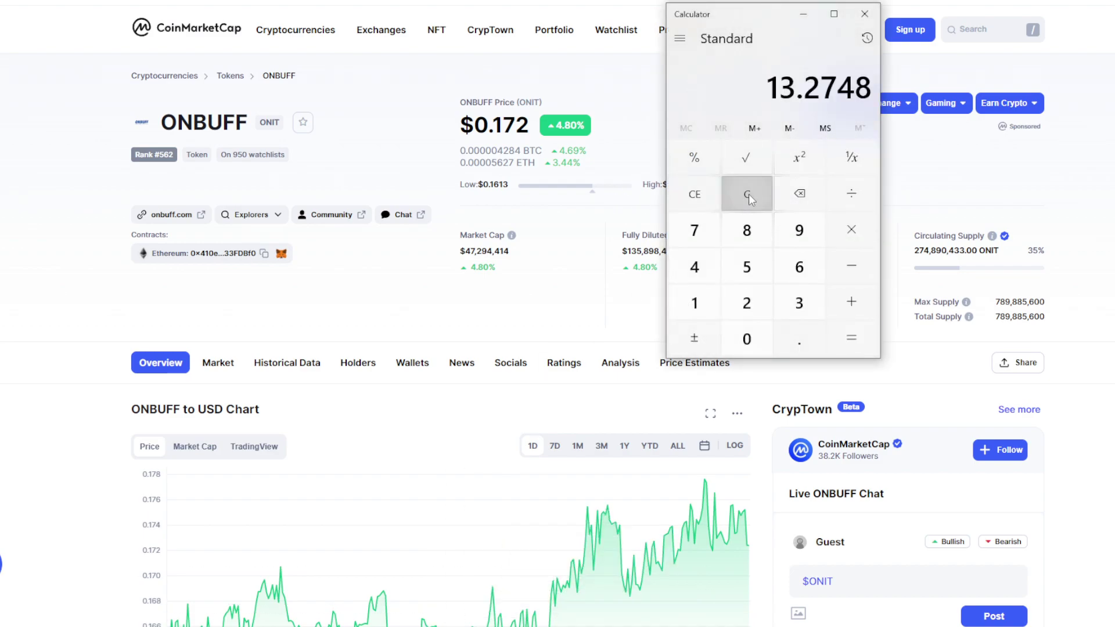
{"action": "left_click", "coordinate": [747, 303]}
{"action": "left_click", "coordinate": [699, 305]}
{"action": "left_click", "coordinate": [853, 230]}
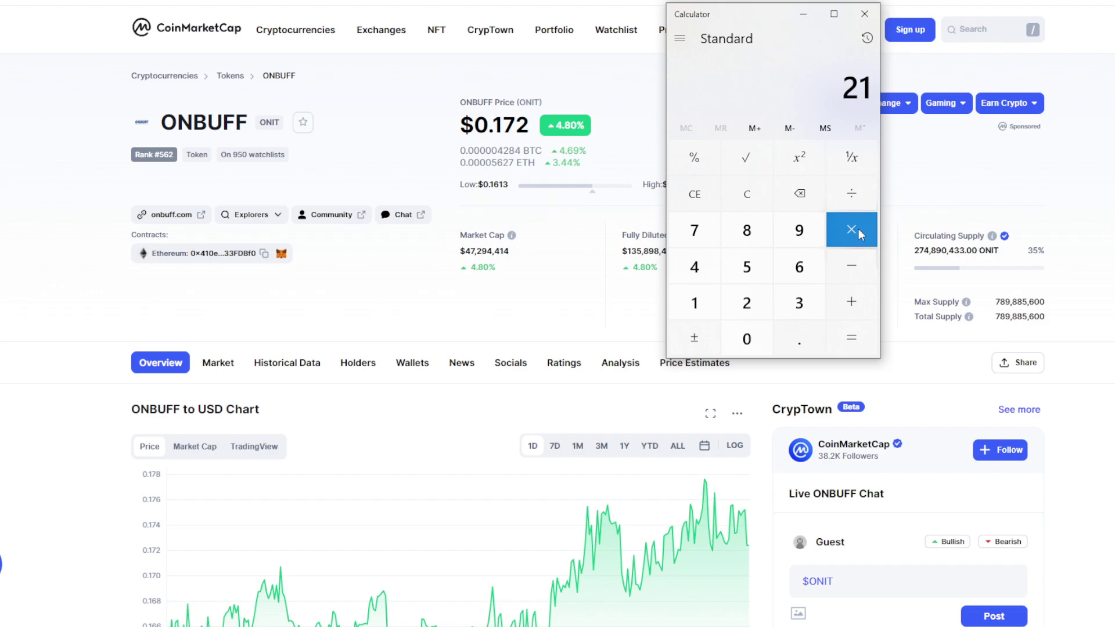
{"action": "left_click", "coordinate": [796, 339]}
{"action": "left_click", "coordinate": [696, 300]}
{"action": "left_click", "coordinate": [696, 231]}
{"action": "left_click", "coordinate": [868, 347]}
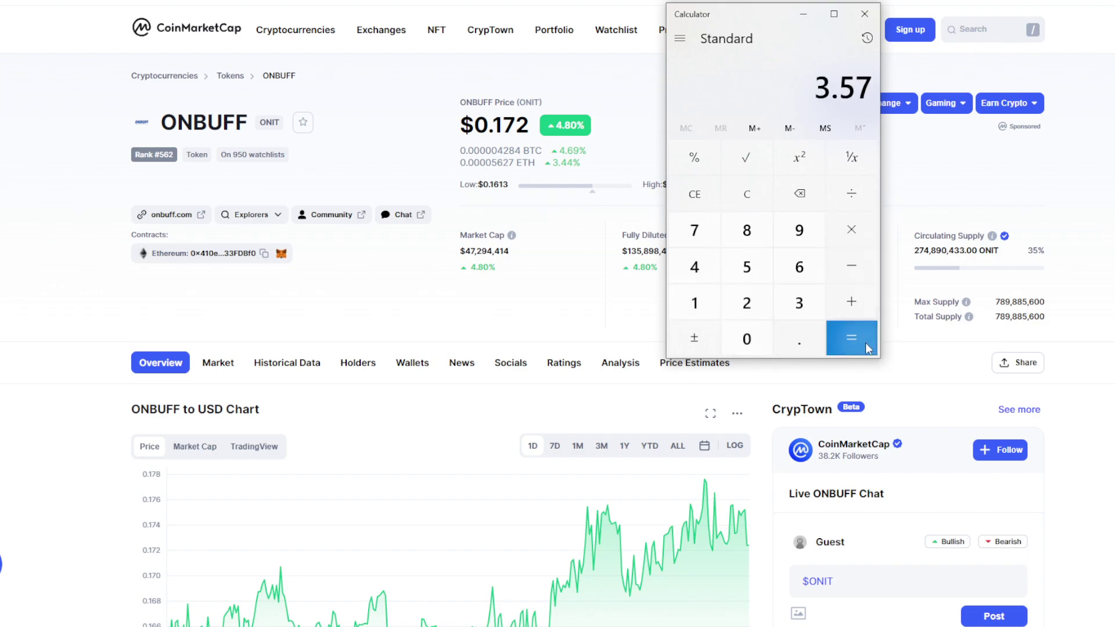
{"action": "left_click_drag", "start_coordinate": [820, 88], "coordinate": [871, 90]}
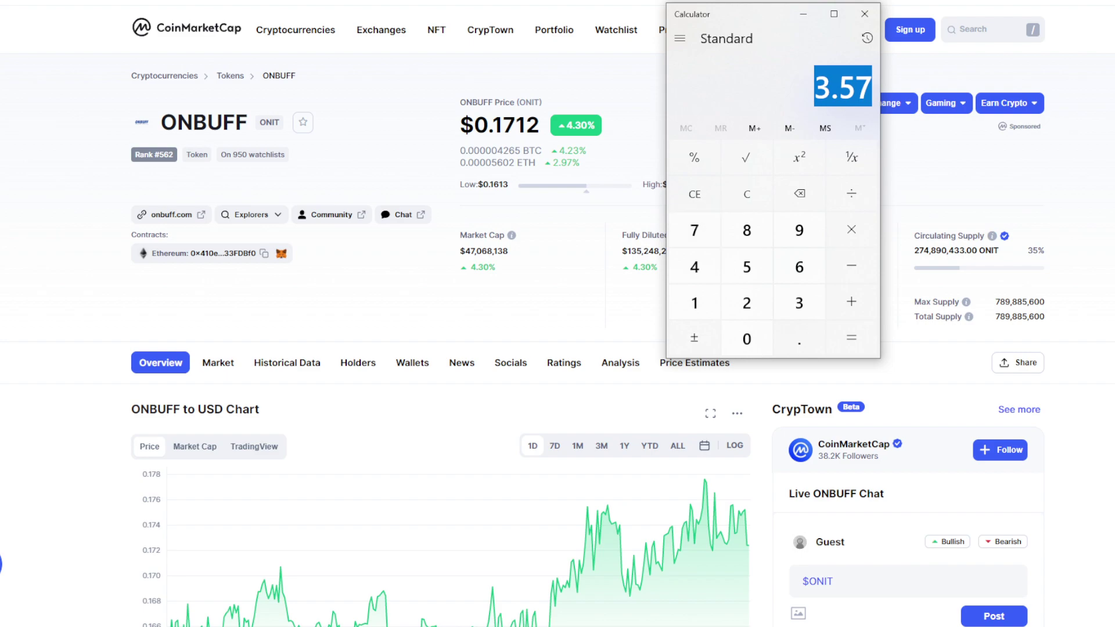
{"action": "key", "text": "alt+F4"}
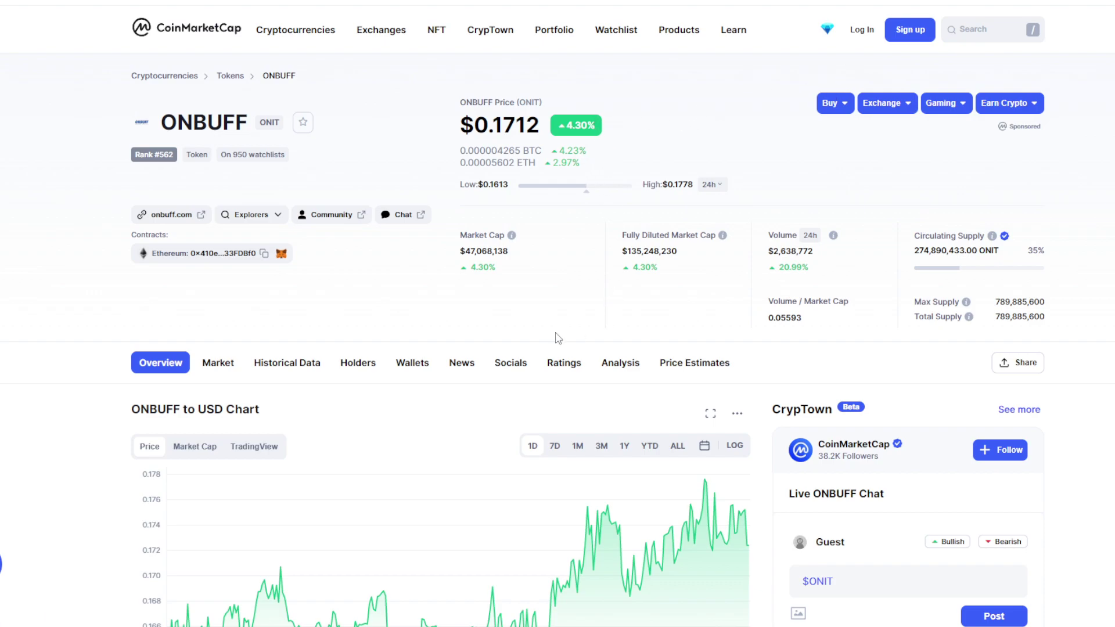
Search CoinMarketCap for ETH, open the Ethereum page and highlight its current price
{"action": "left_click", "coordinate": [966, 38]}
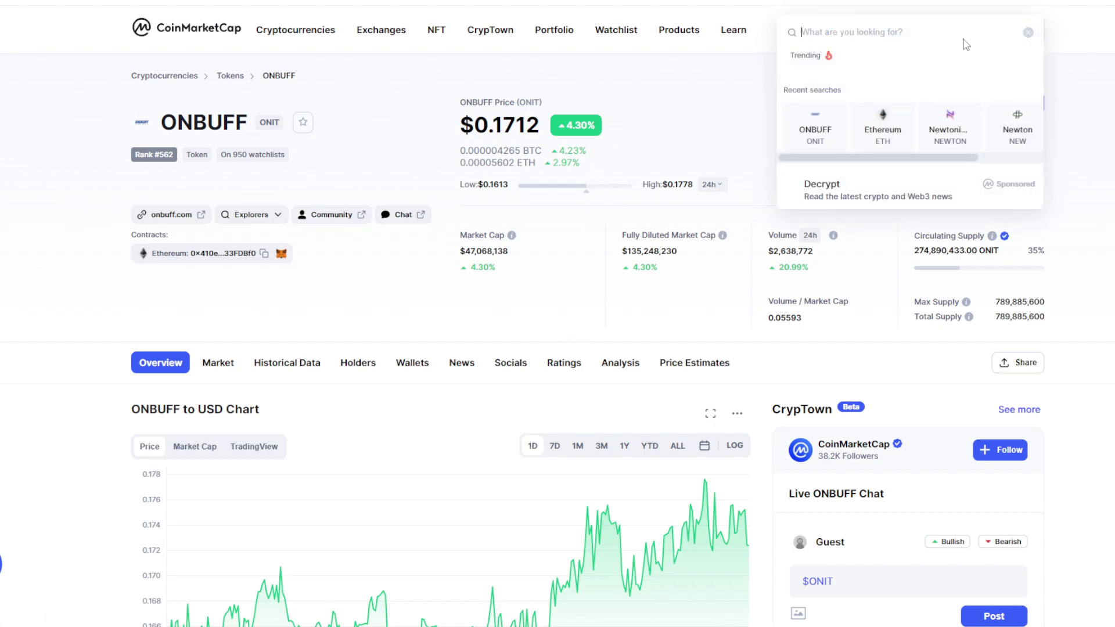
{"action": "type", "text": "ET"}
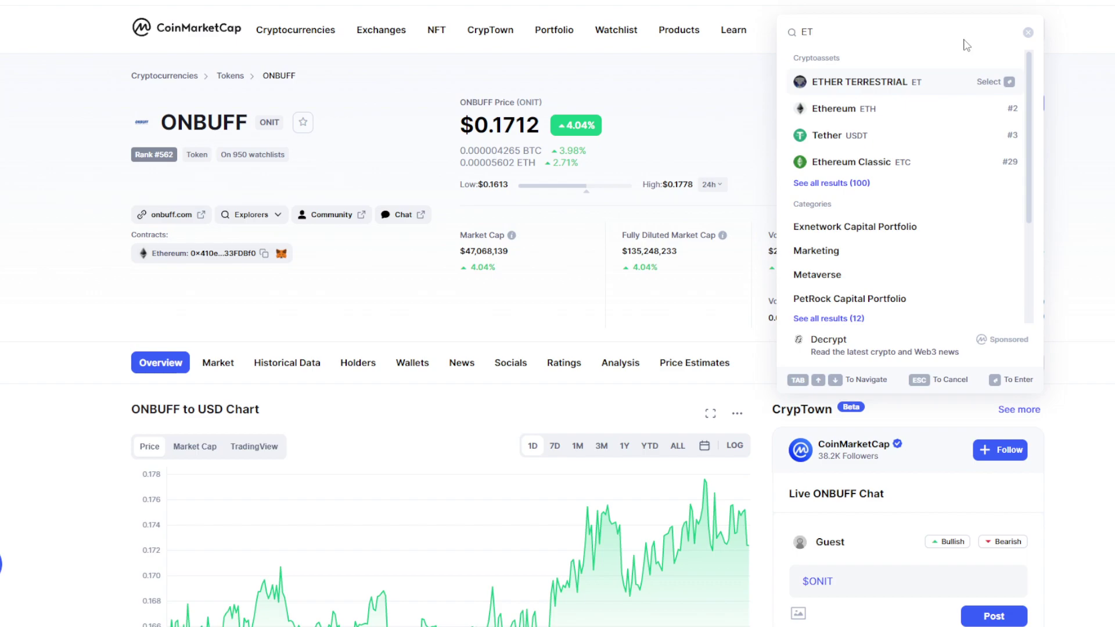
{"action": "type", "text": "H"}
{"action": "left_click", "coordinate": [897, 82]}
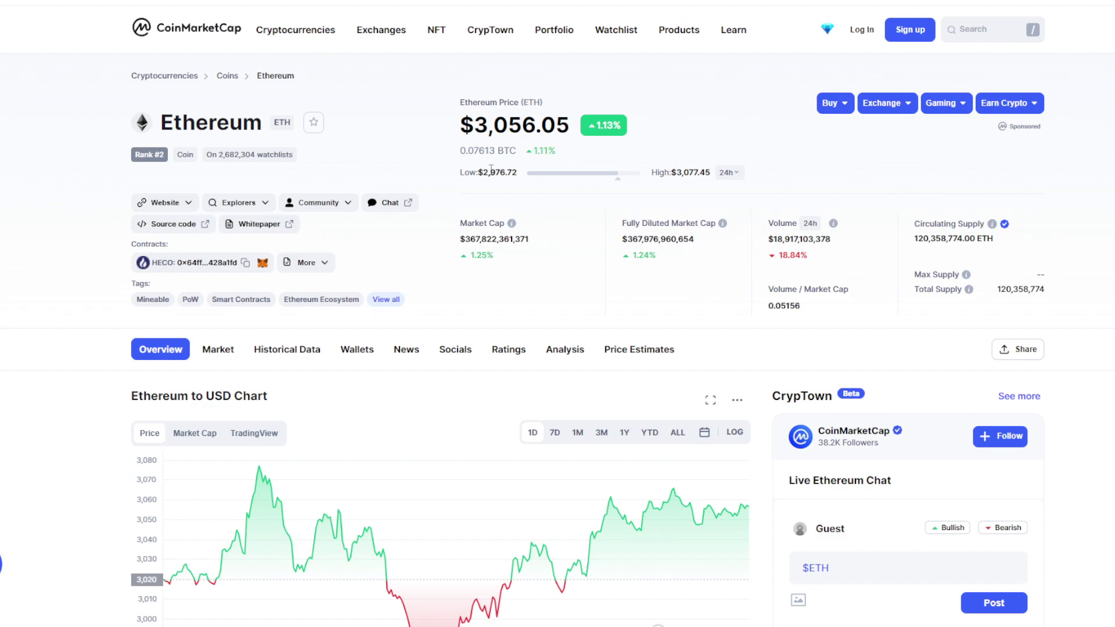
{"action": "left_click_drag", "start_coordinate": [473, 124], "coordinate": [509, 126]}
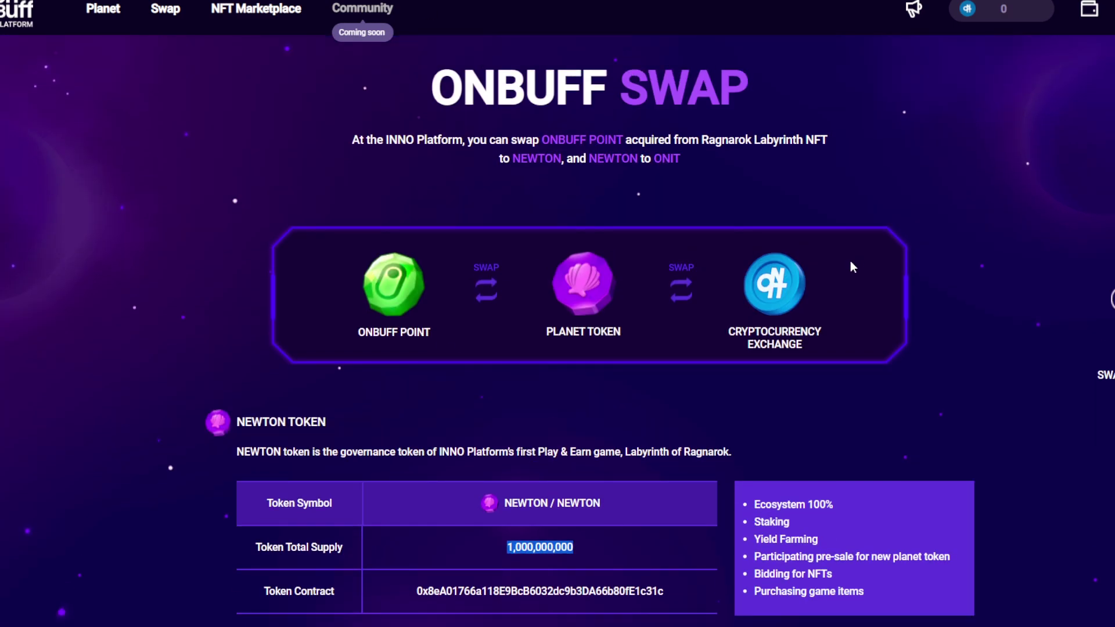
Switch to the INNO Platform page and review it from the ONBUFF SWAP section up to the ONBUFF PLANET introduction
{"action": "scroll", "coordinate": [805, 305], "scroll_direction": "up", "scroll_amount": 5}
{"action": "scroll", "coordinate": [734, 374], "scroll_direction": "down", "scroll_amount": 5}
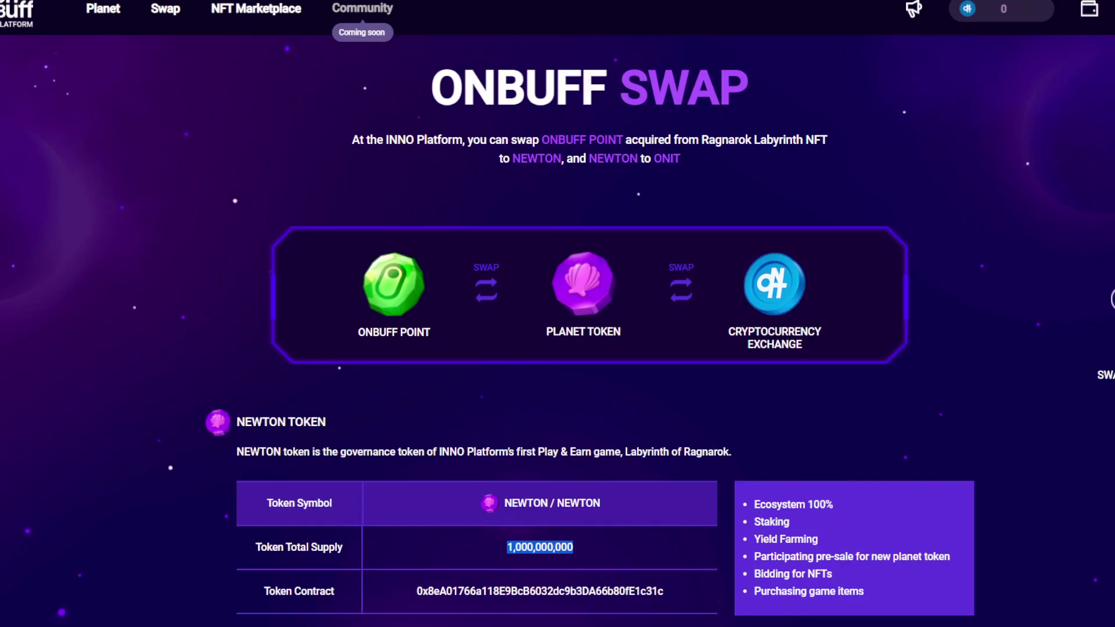
{"action": "scroll", "coordinate": [643, 302], "scroll_direction": "up", "scroll_amount": 15}
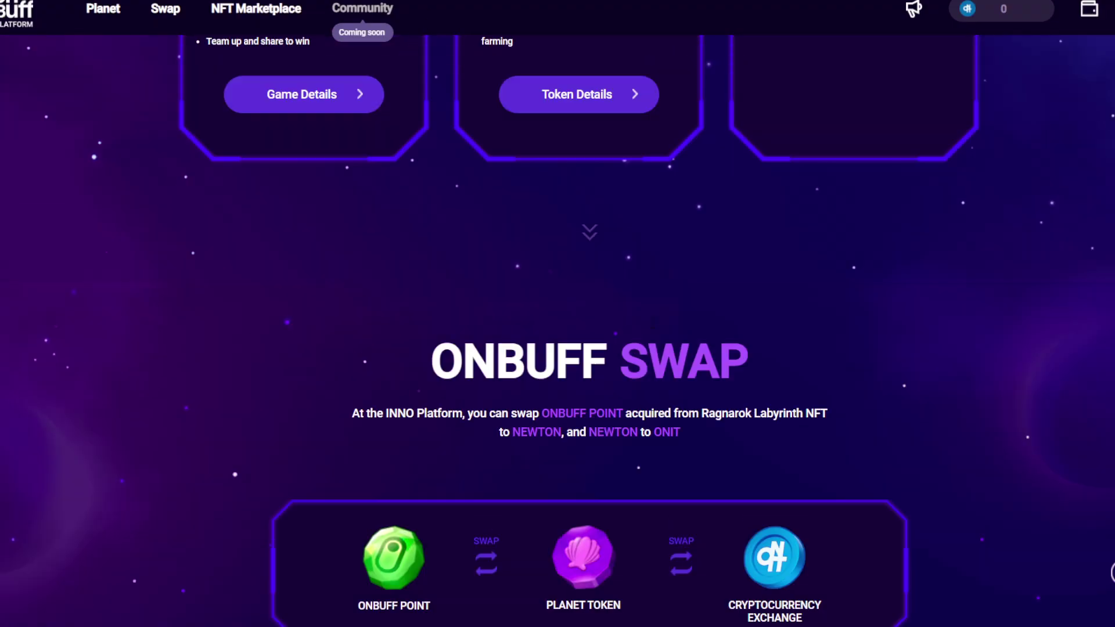
{"action": "scroll", "coordinate": [651, 361], "scroll_direction": "up", "scroll_amount": 12}
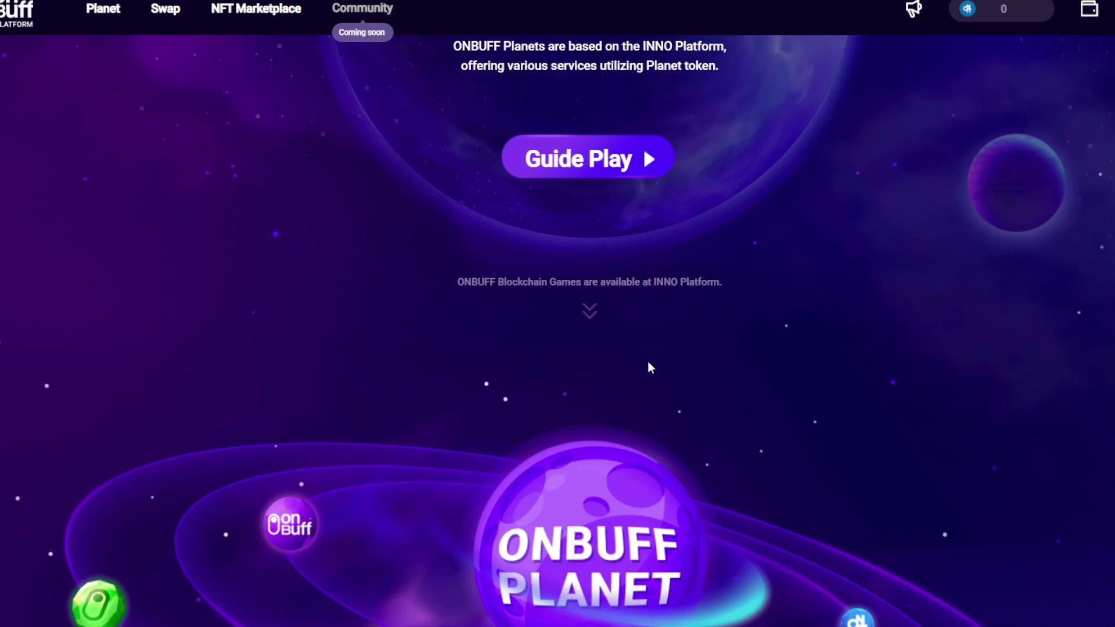
{"action": "scroll", "coordinate": [646, 366], "scroll_direction": "up", "scroll_amount": 5}
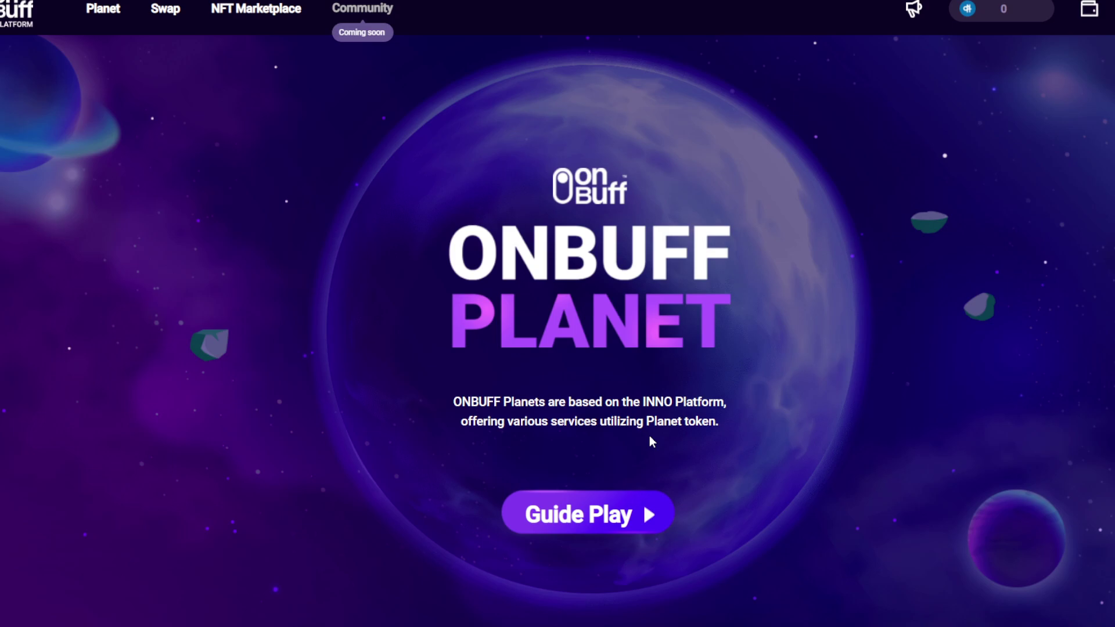
{"action": "scroll", "coordinate": [649, 436], "scroll_direction": "down", "scroll_amount": 10}
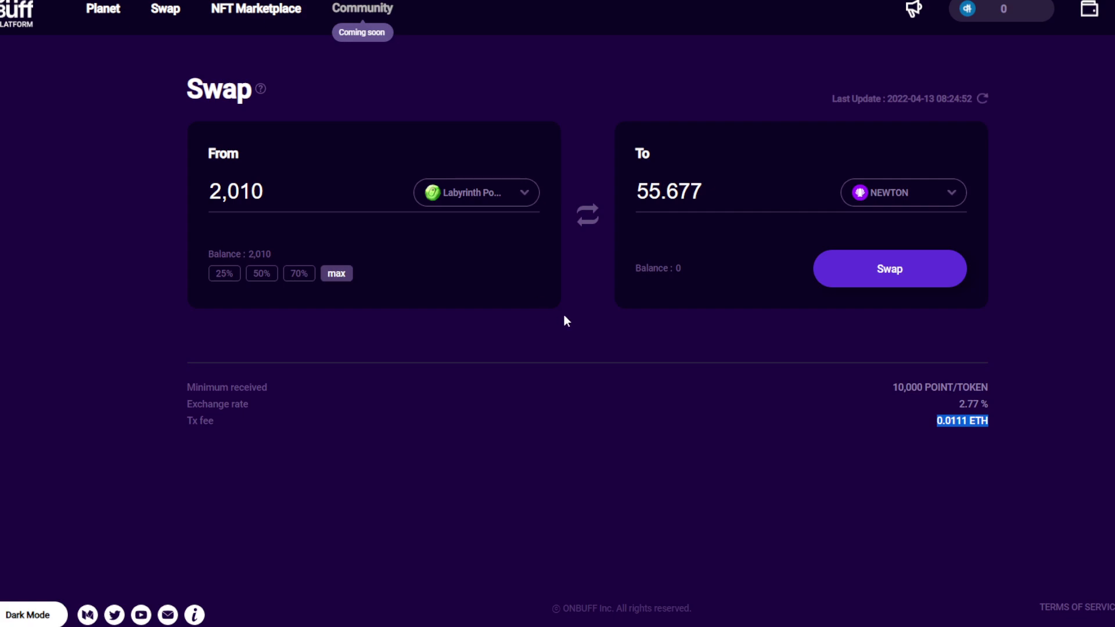
Highlight the Tx fee on the INNO Platform's Swap page, and open a new swap form from the INNO Wallet
{"action": "left_click_drag", "start_coordinate": [936, 422], "coordinate": [1001, 427]}
{"action": "left_click", "coordinate": [1089, 12]}
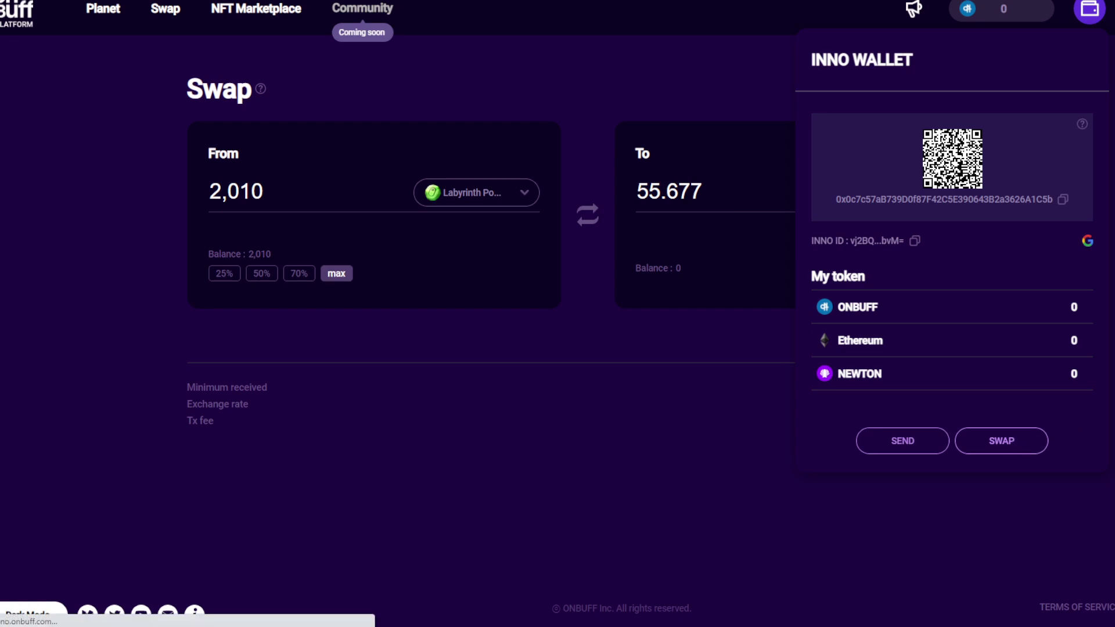
{"action": "left_click", "coordinate": [1000, 441]}
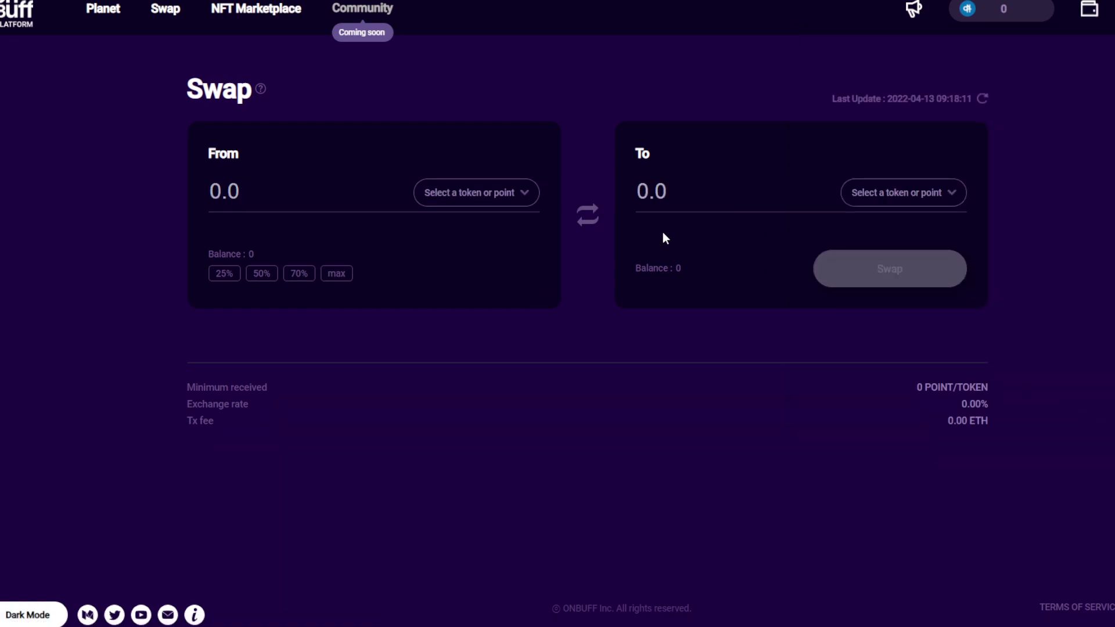